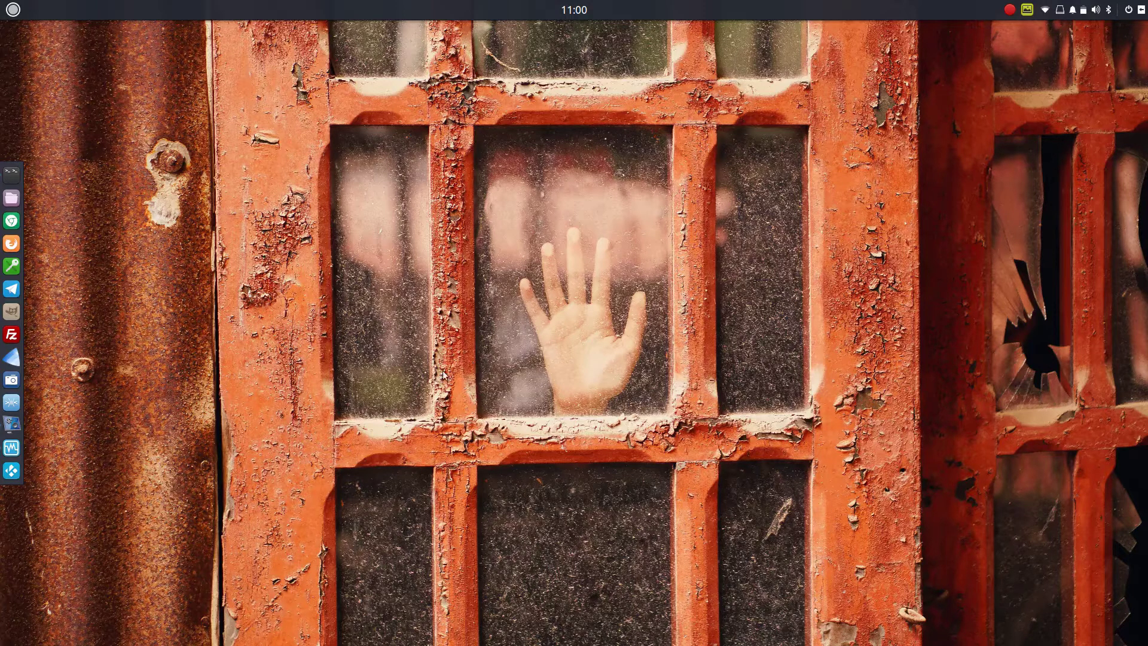
Launch VirtualBox, start the Trisquel Linux VM, and minimize the manager window
click(11, 448)
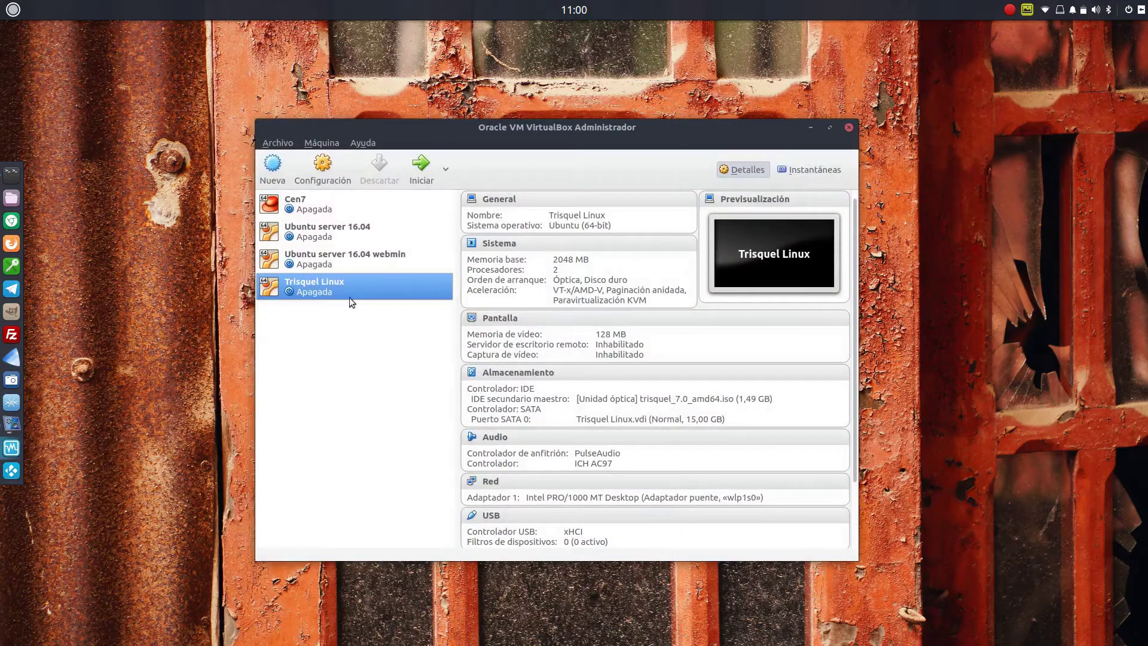
click(421, 167)
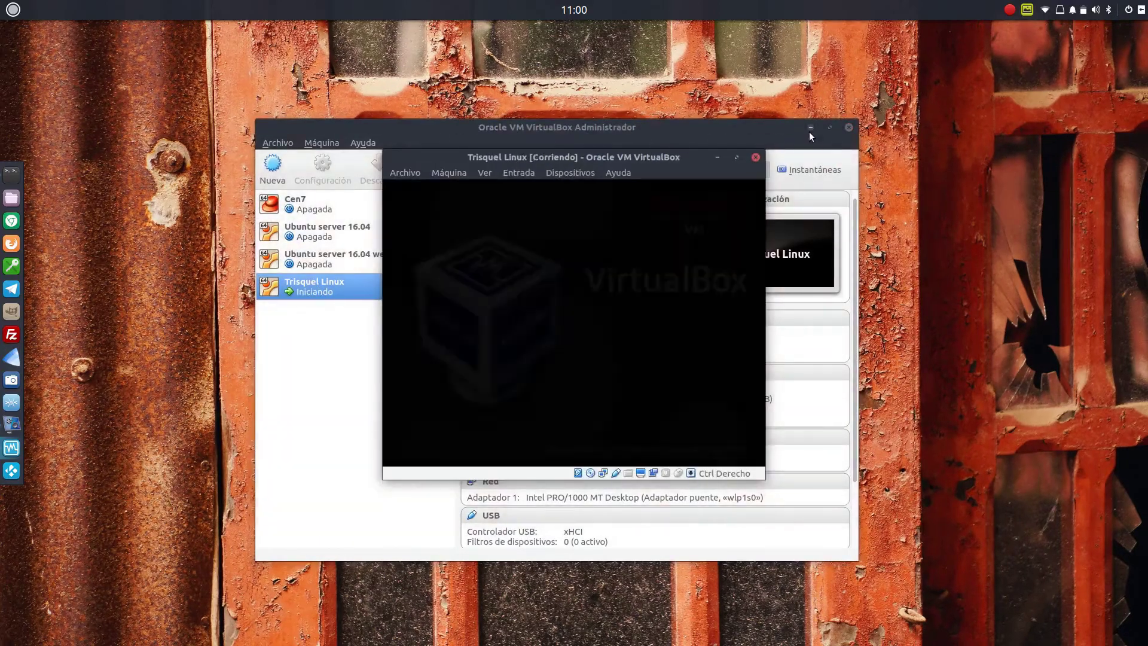
click(810, 128)
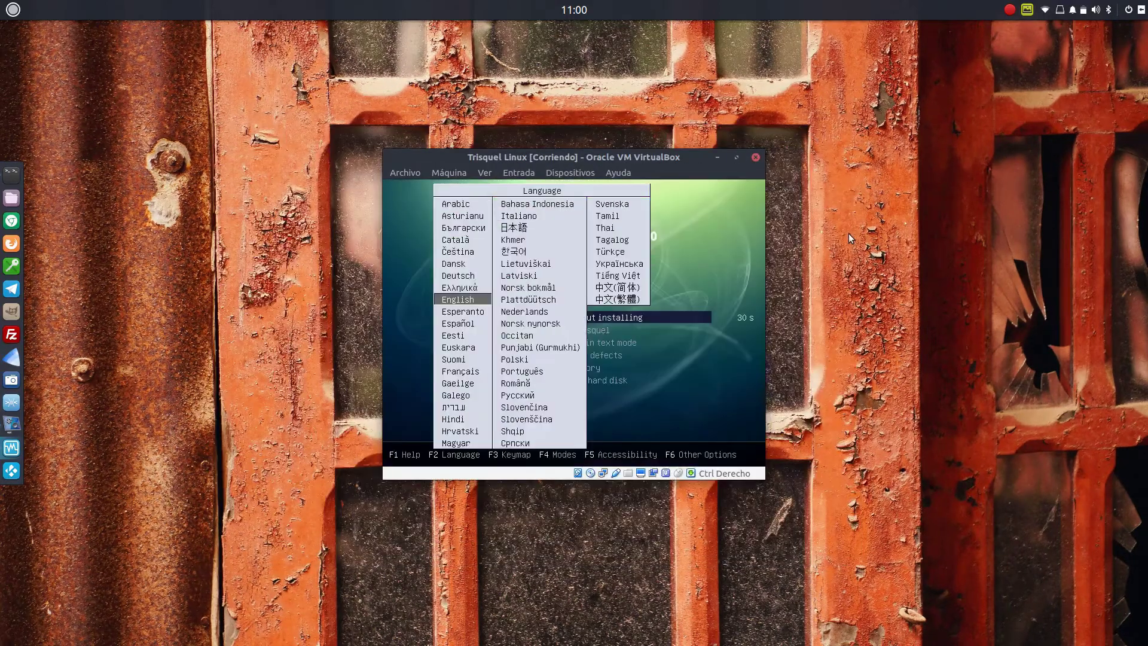
Choose Español as the boot menu language
key(Down)
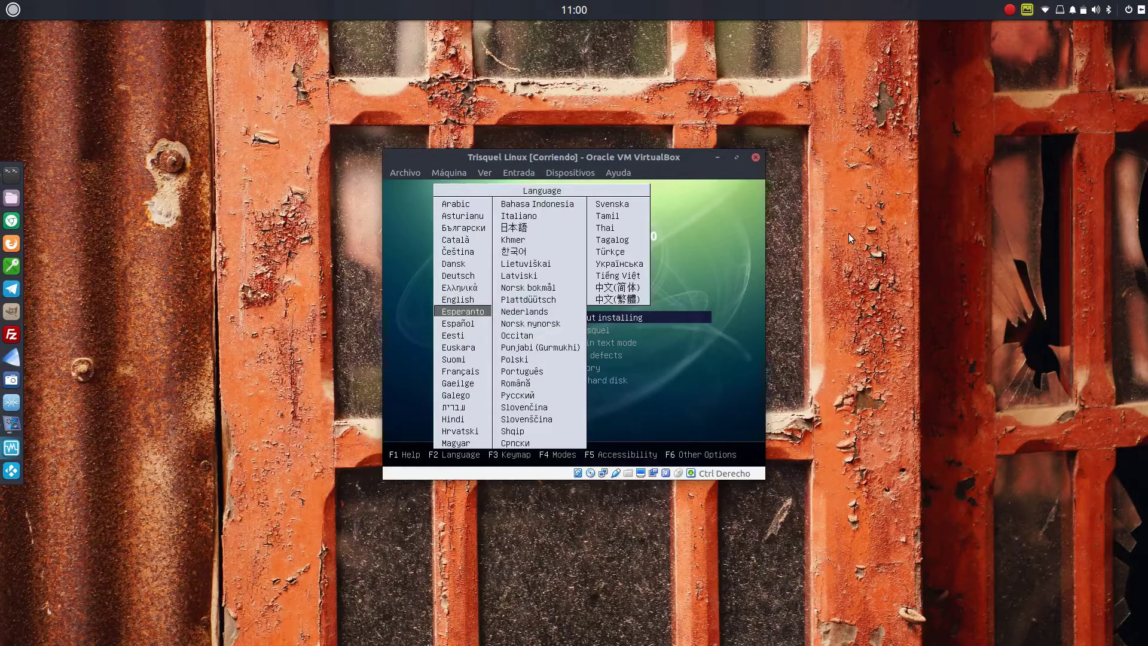
key(Down)
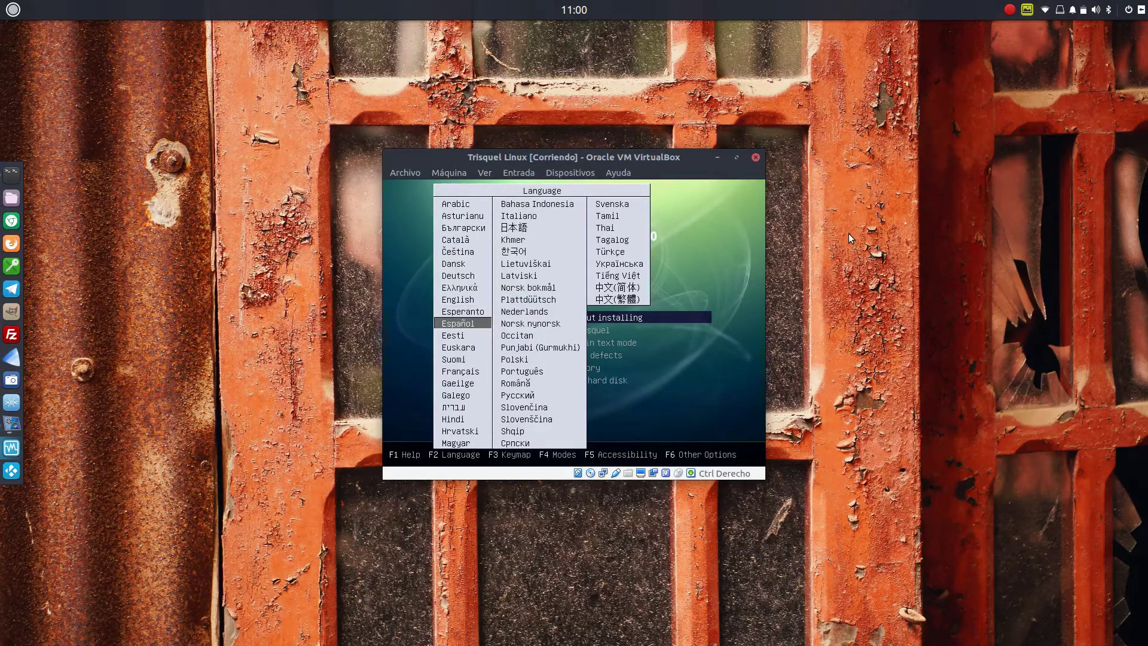
key(Return)
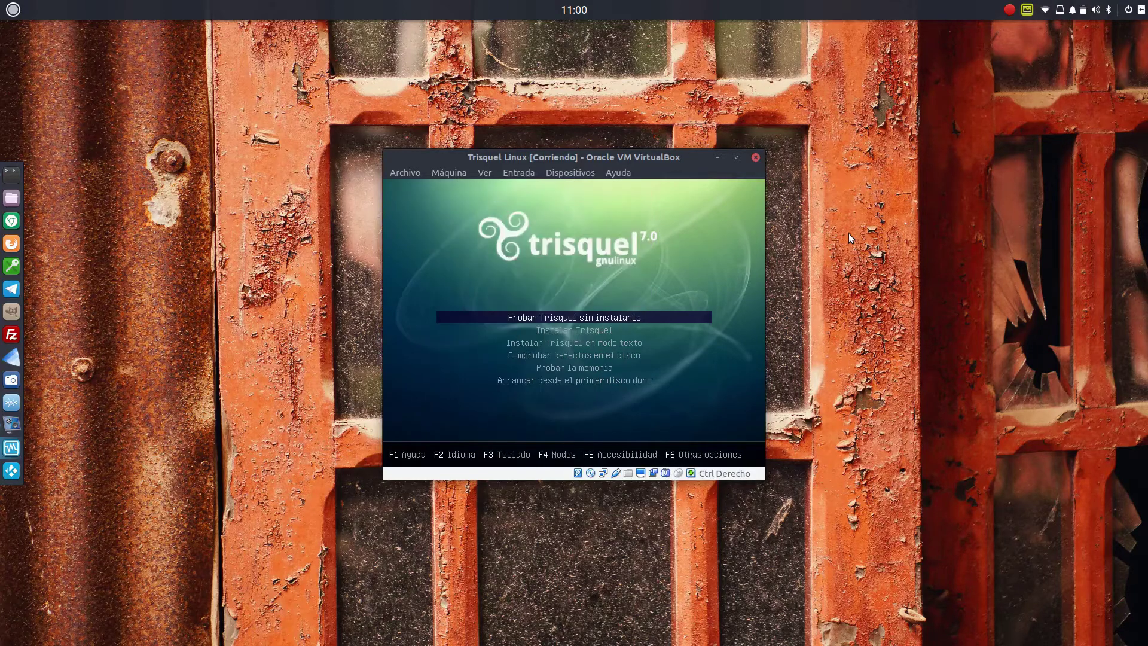
Boot the graphical installer with the Instalar Trisquel option
key(Down)
key(Down)
key(Down)
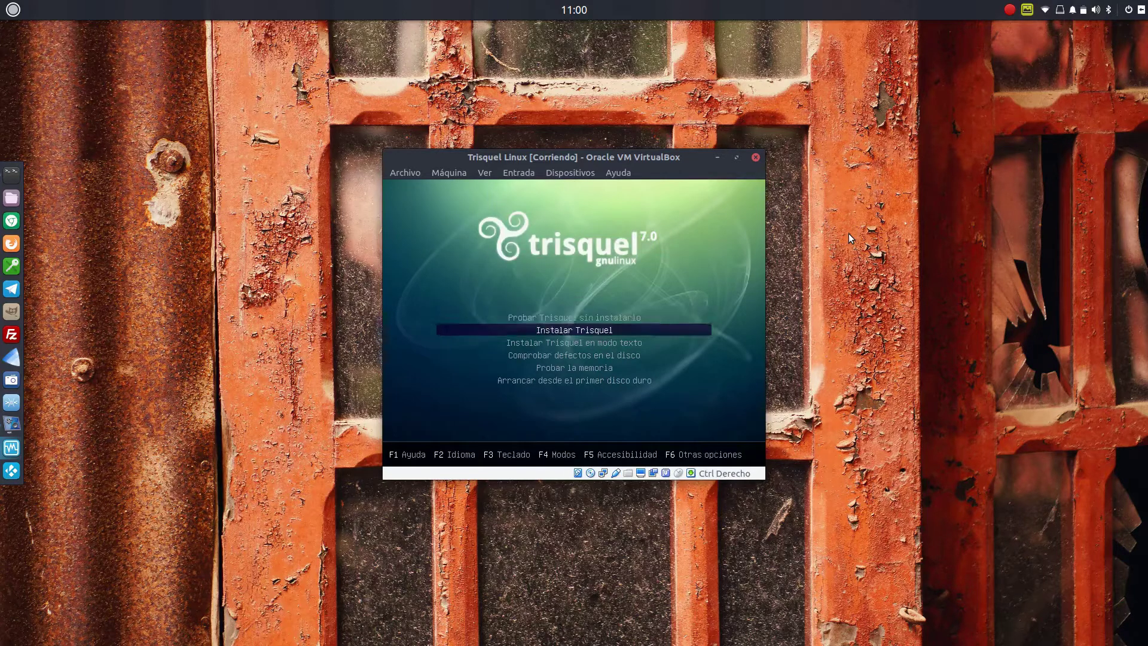
key(Up)
key(Up)
key(Up)
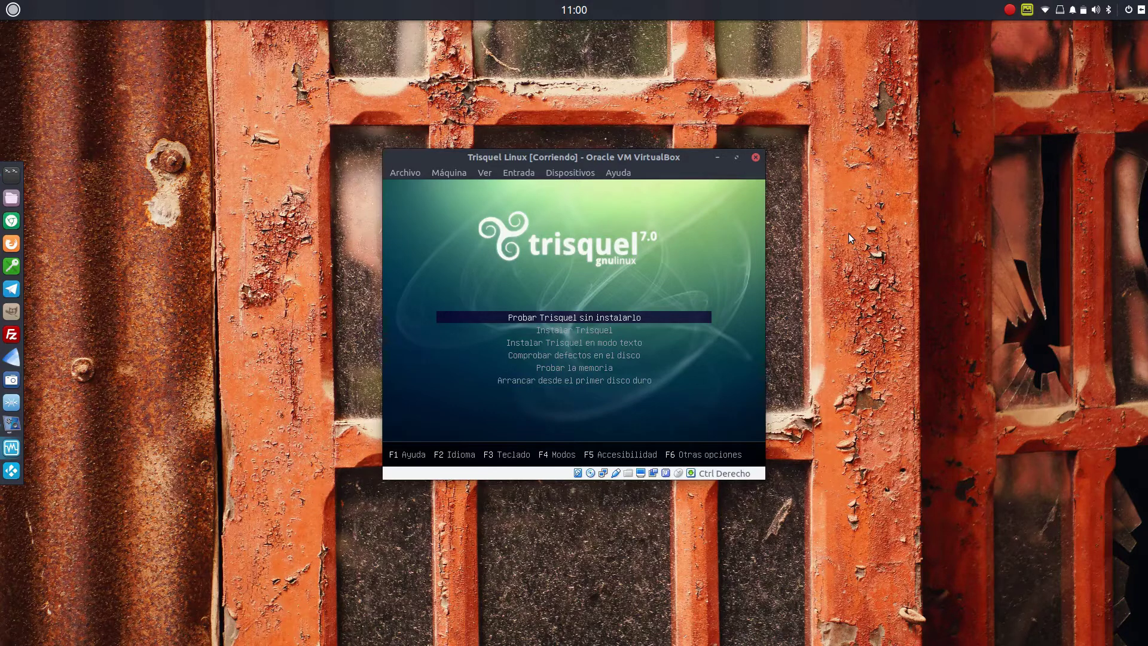
key(Down)
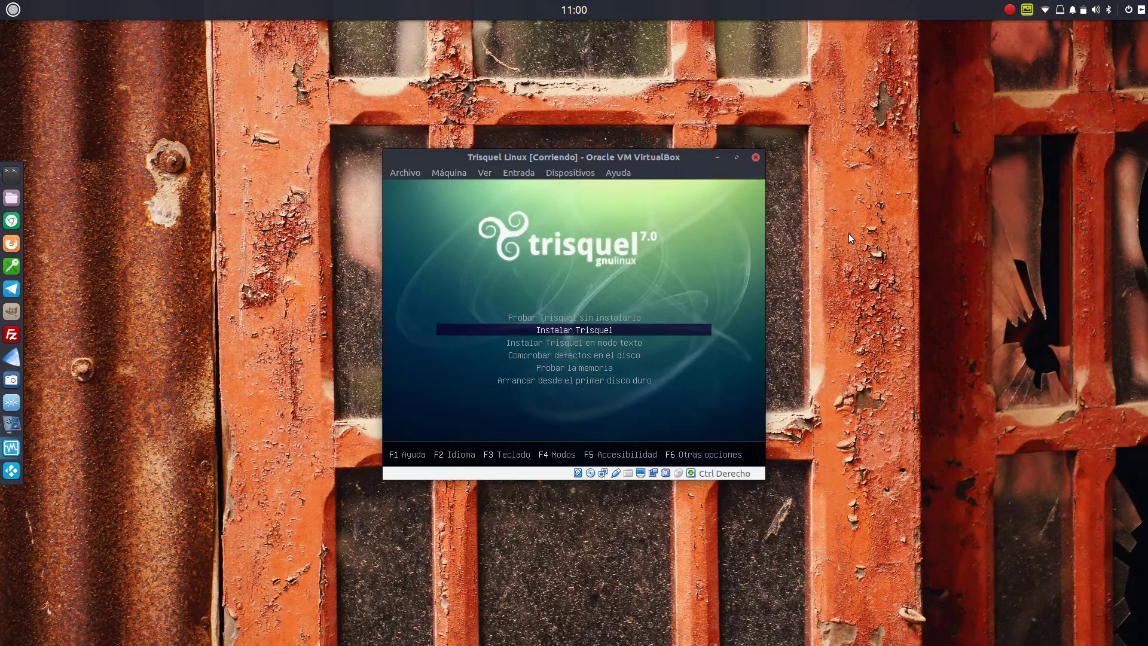
key(Down)
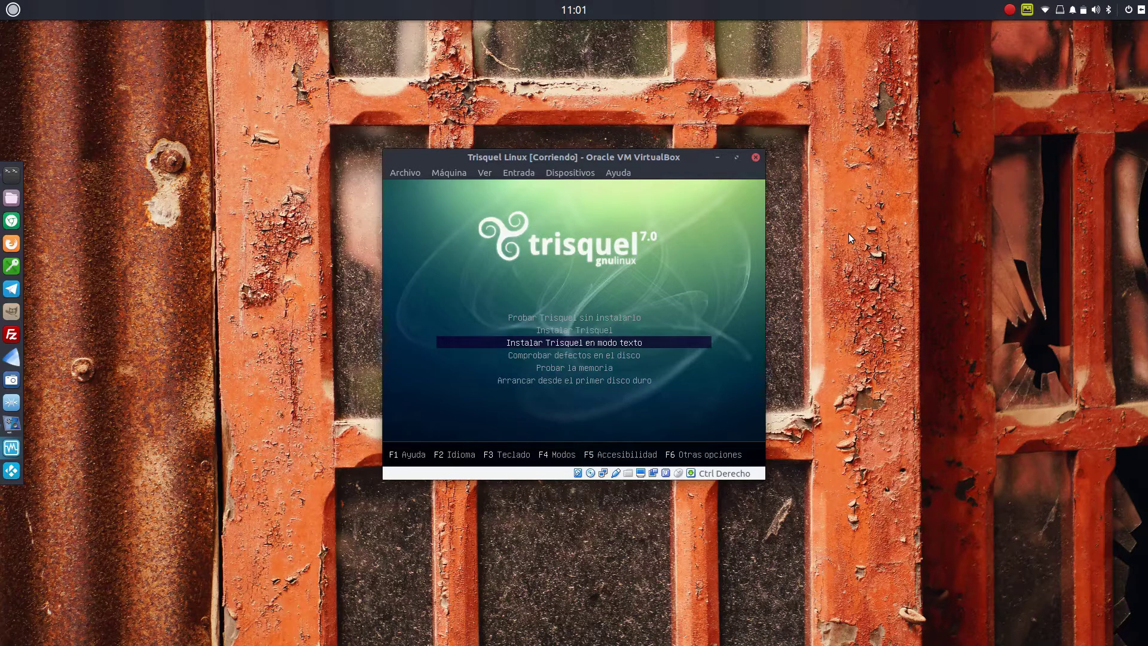
key(Up)
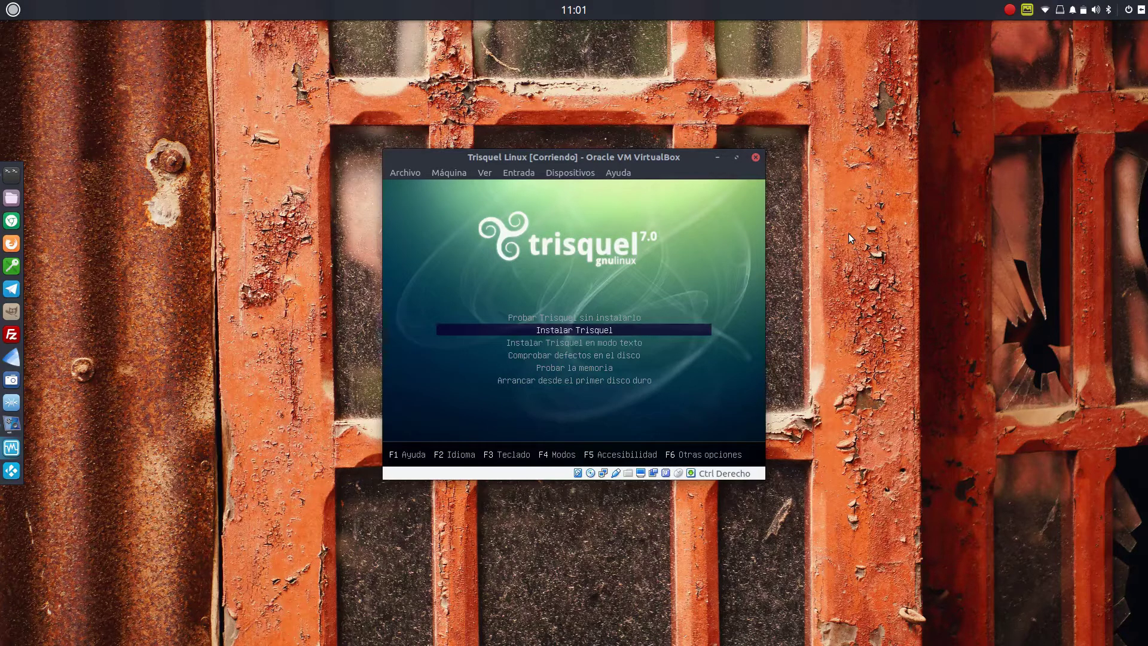
key(Return)
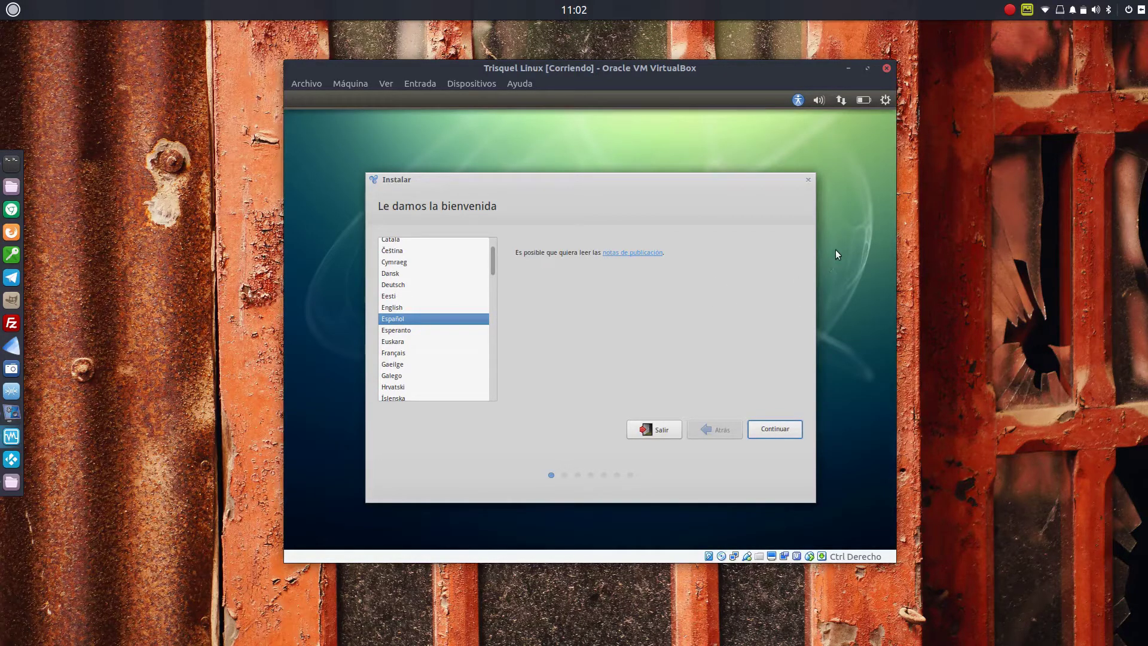
click(886, 100)
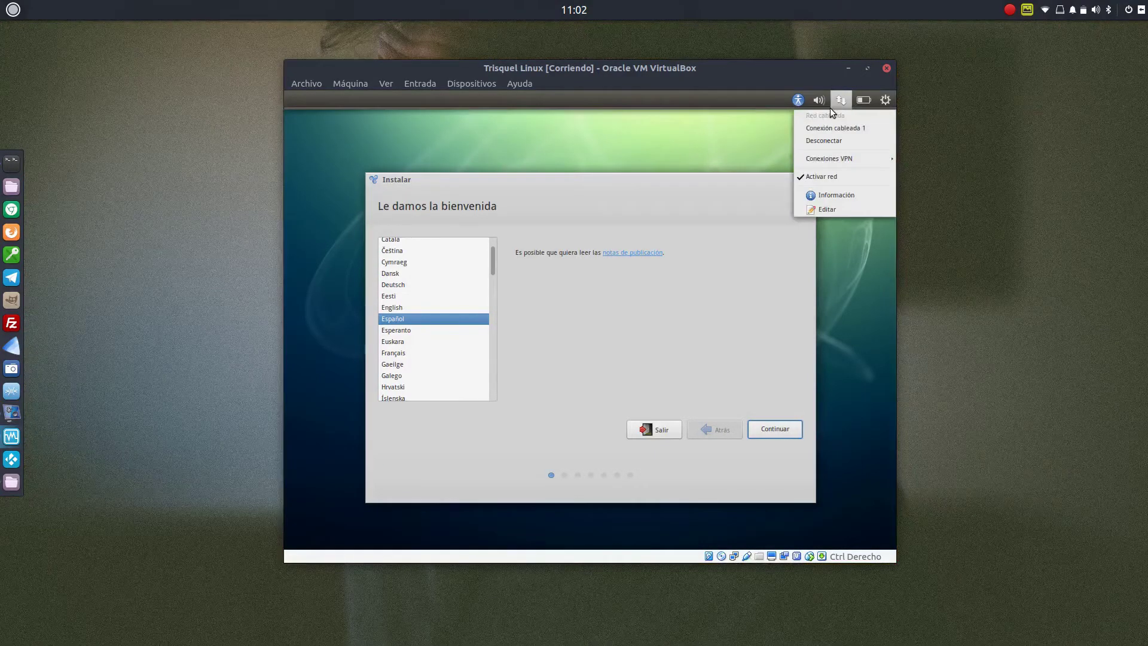
mouse_move(813, 106)
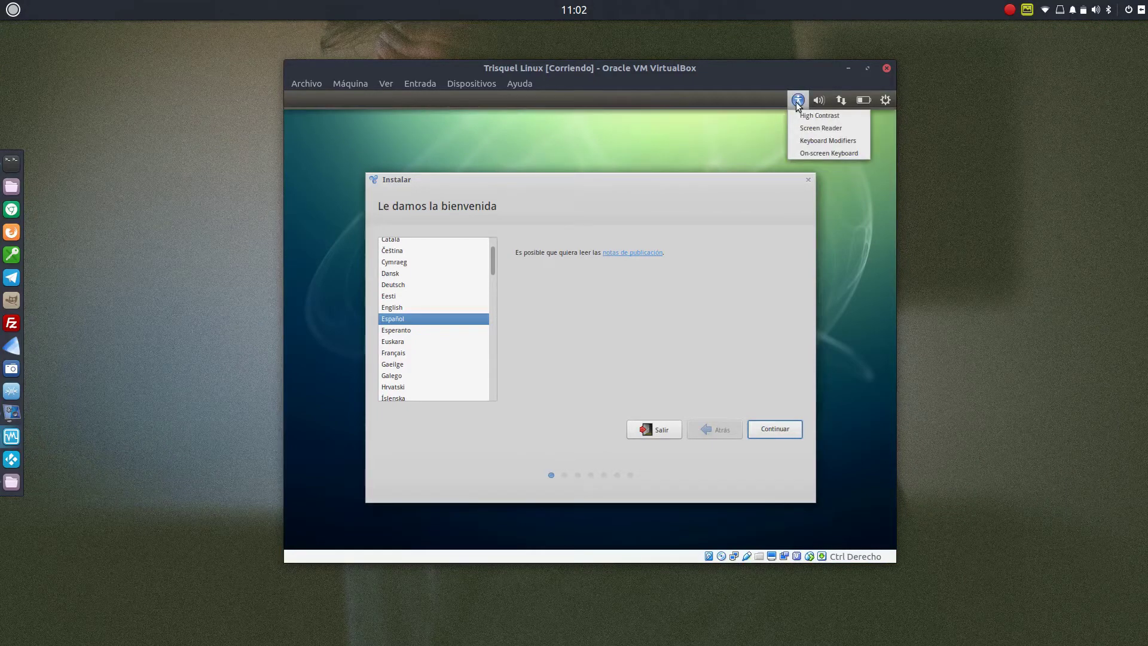
click(810, 128)
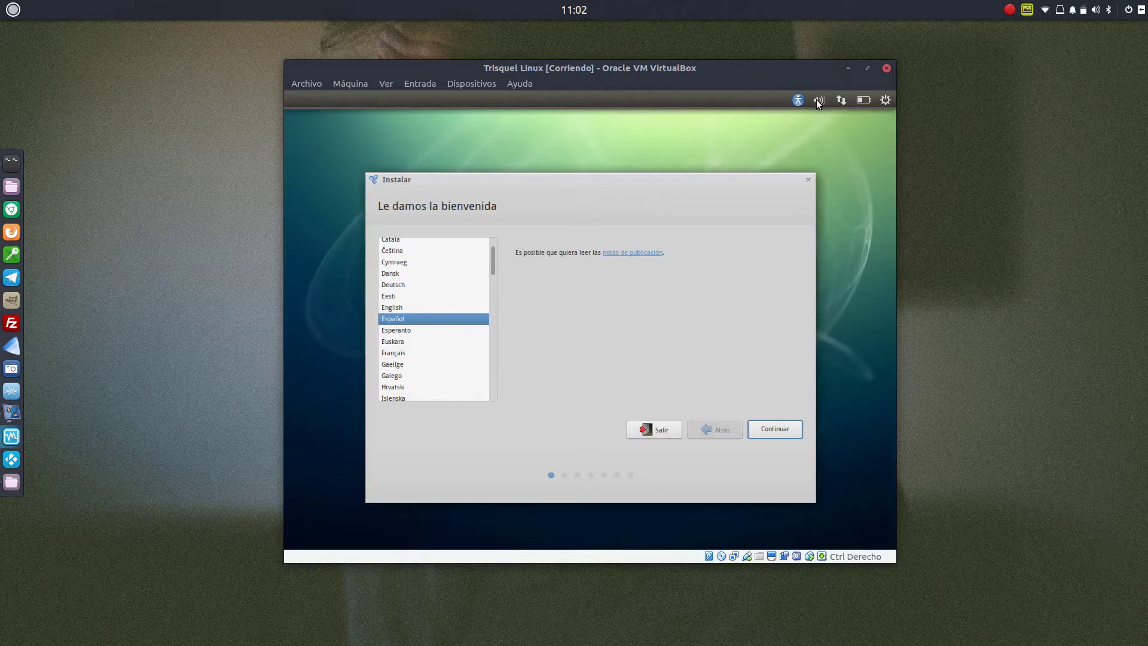
click(819, 102)
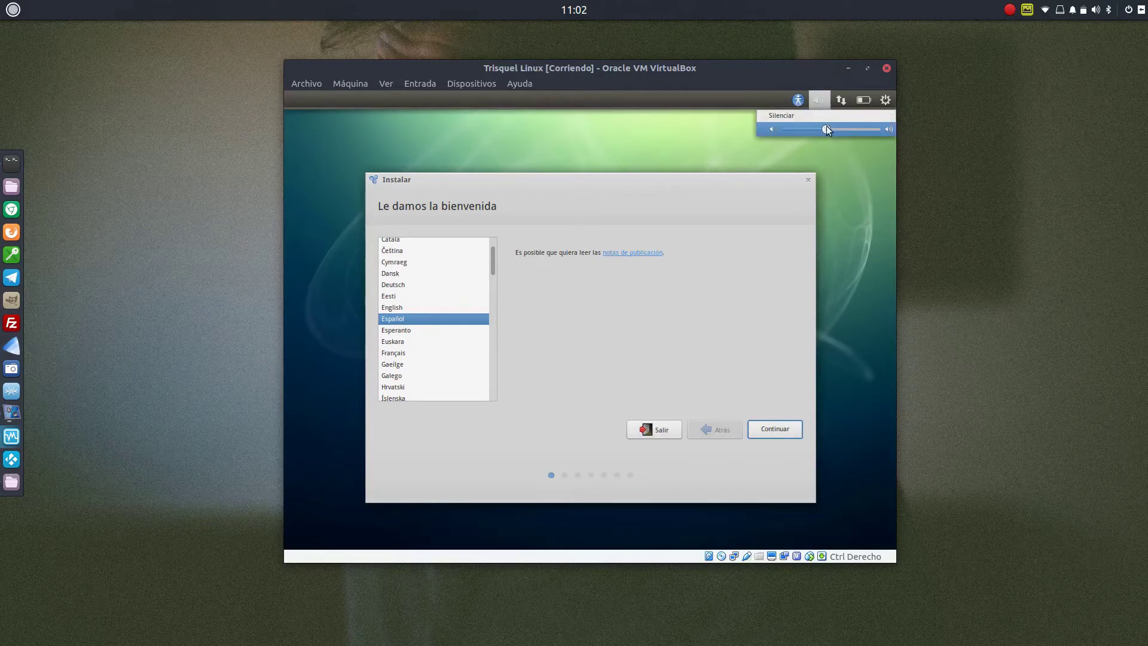
click(752, 124)
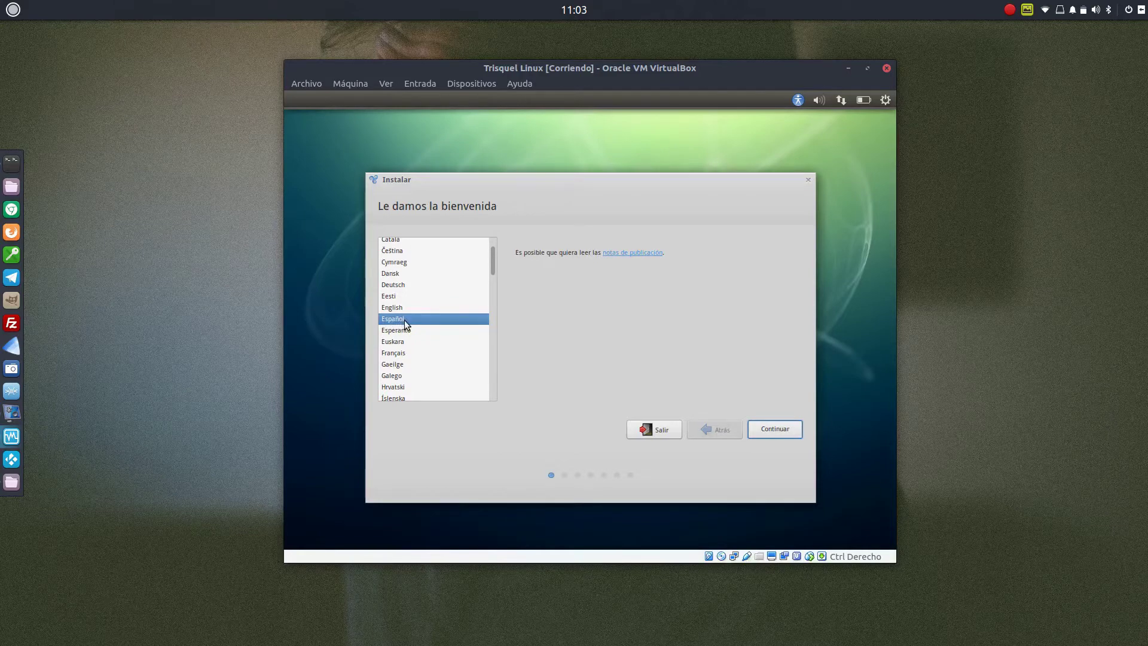
Continue past the Spanish welcome page to the Preparándose checks
click(771, 429)
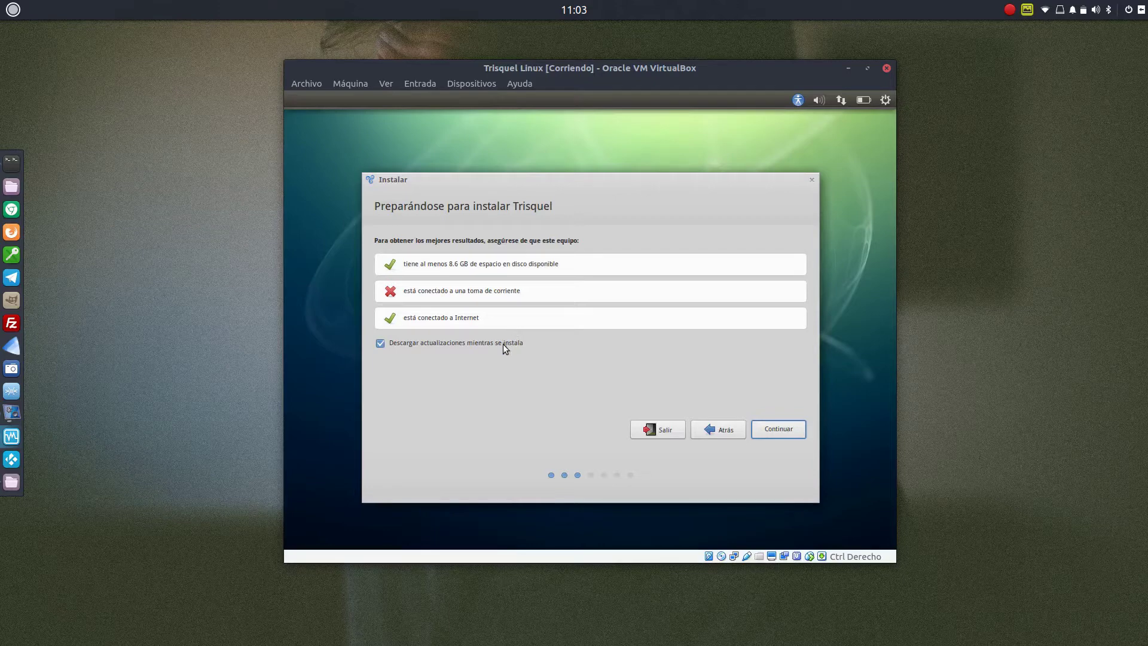
Continue past the preparation checks, keeping 'Borrar disco e instalar Trisquel' selected
click(772, 428)
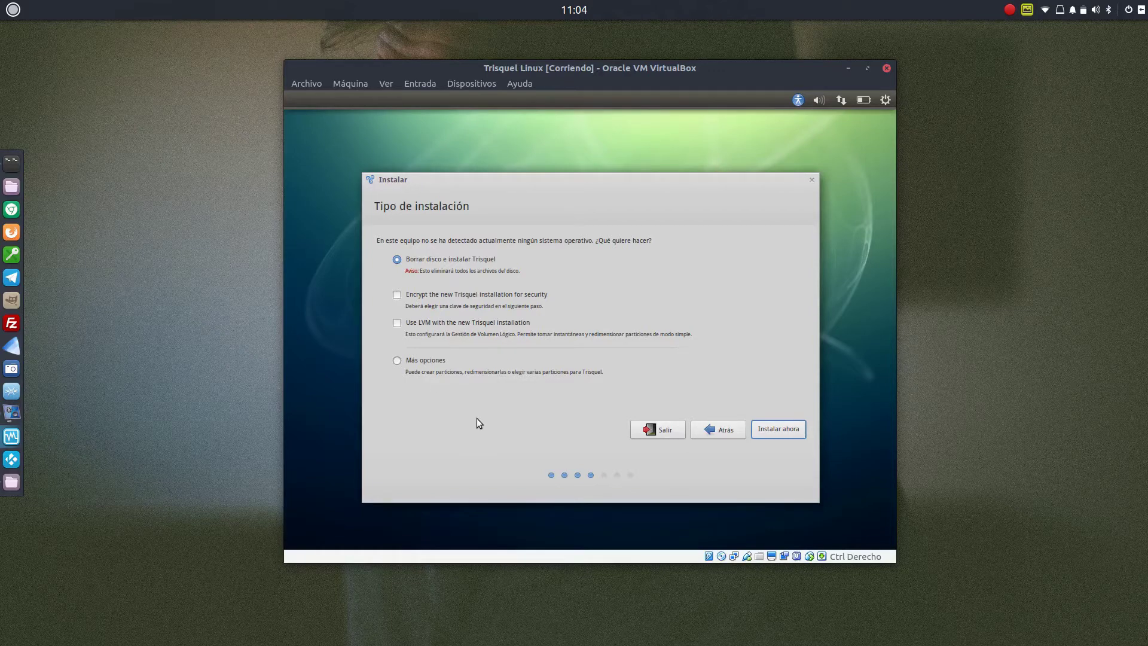
Start the installation with Instalar ahora, erasing the whole disk
click(774, 430)
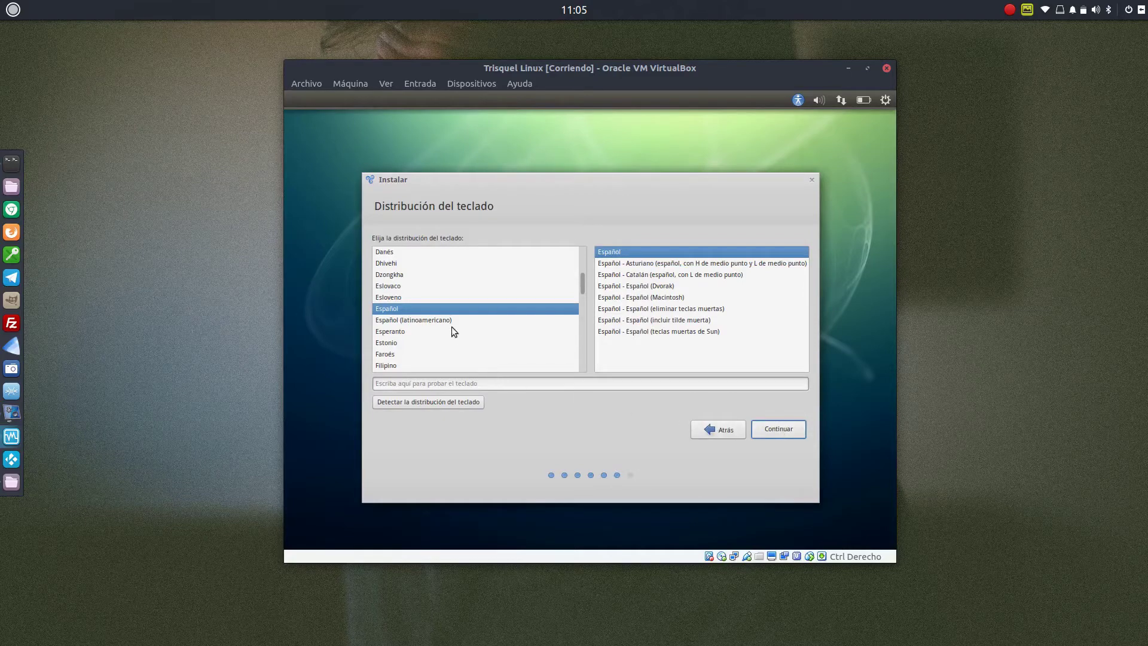
Select Español (latinoamericano) and test it by typing and deleting ñ characters
click(415, 323)
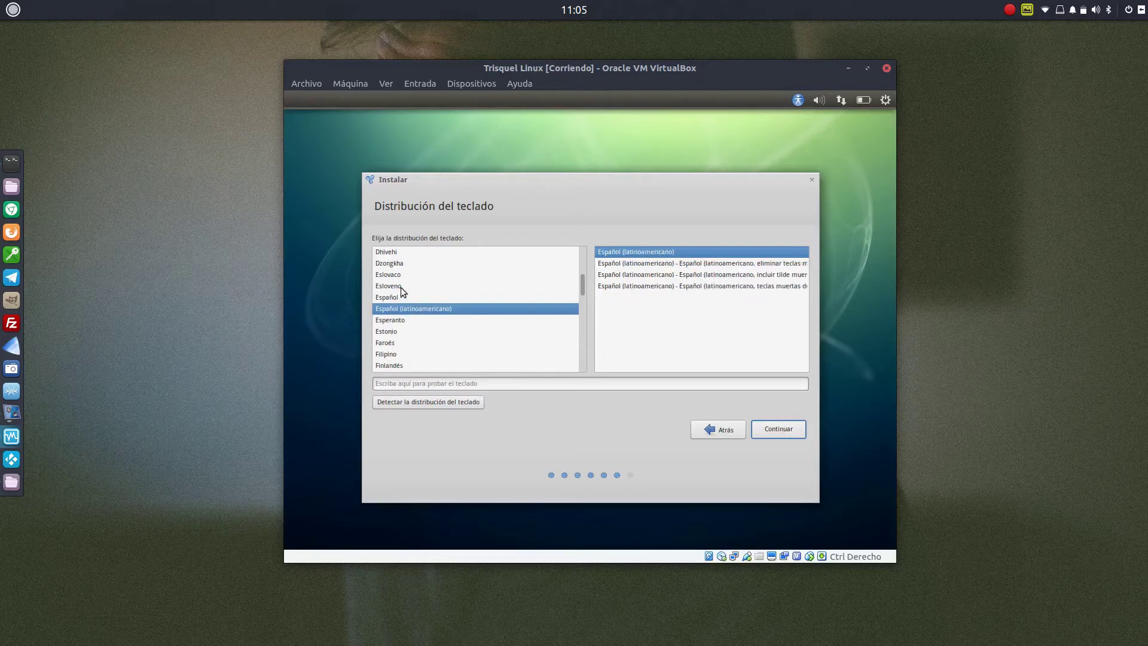
click(442, 384)
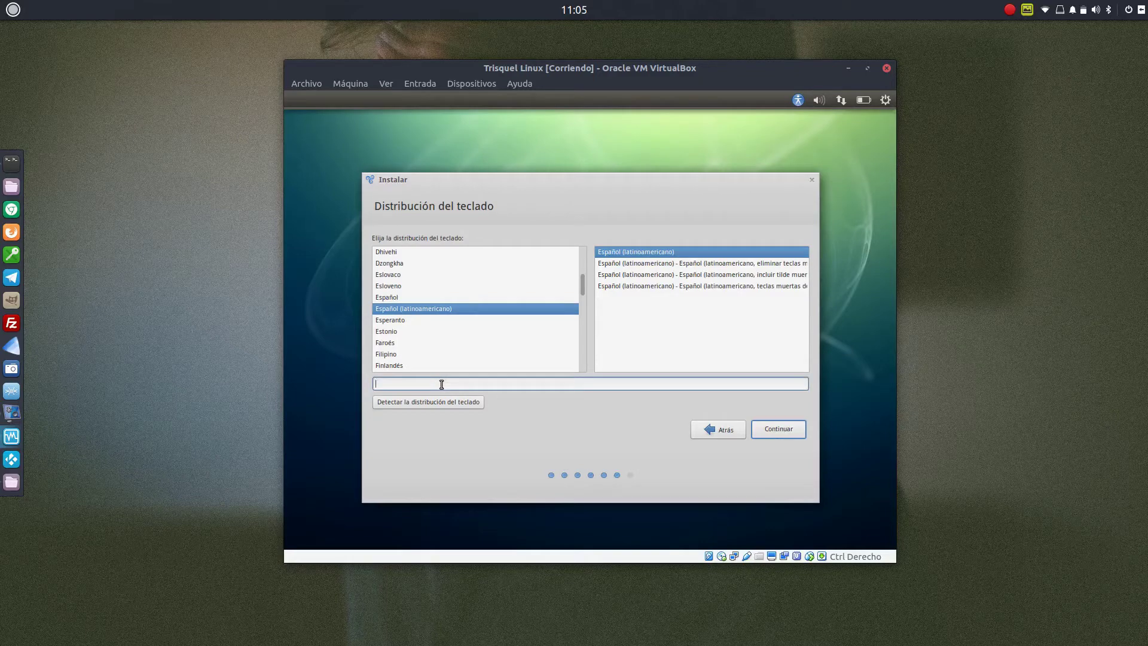
text({{{{ñññ)
key(BackSpace)
key(BackSpace)
key(BackSpace)
key(BackSpace)
key(BackSpace)
key(BackSpace)
Enter the user's full name and set the computer name to 'trisquel'
click(777, 428)
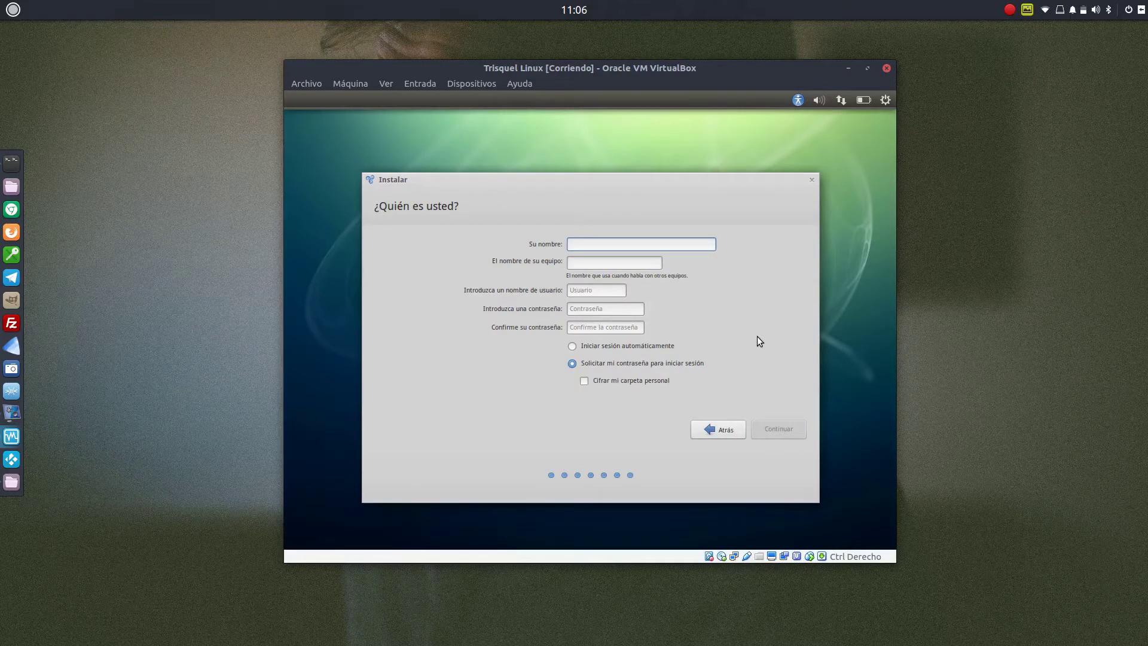
text(Manuel)
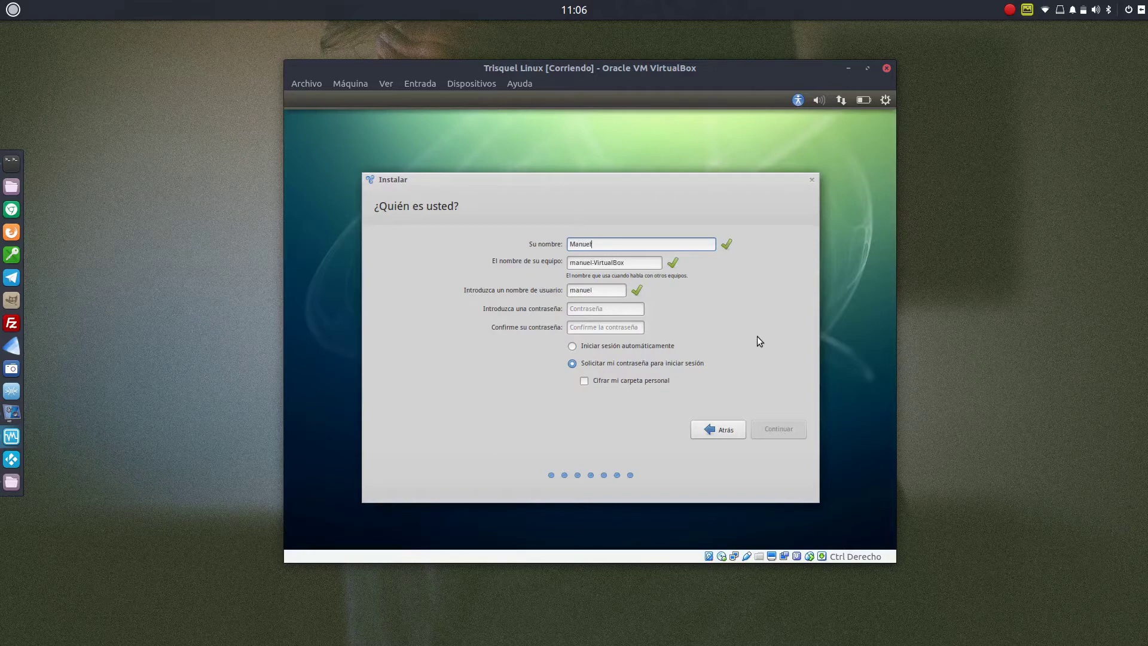
text( Cabrera Caballero)
double_click(604, 263)
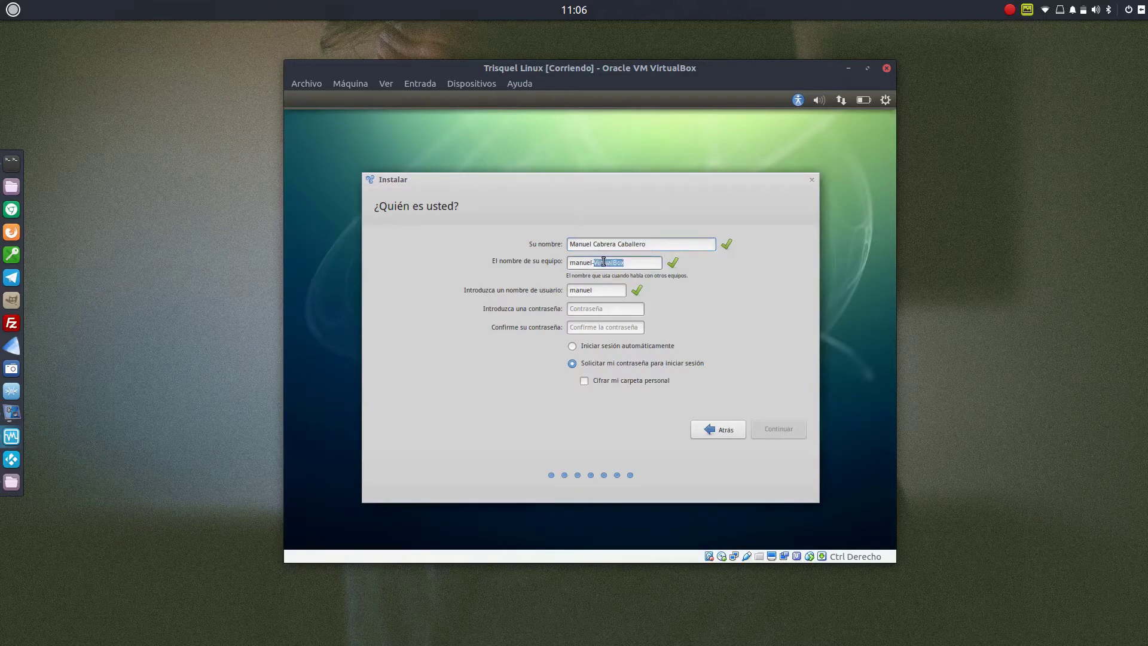
text(trisquel)
Fill in the username, enter and confirm the account password, then continue
key(Tab)
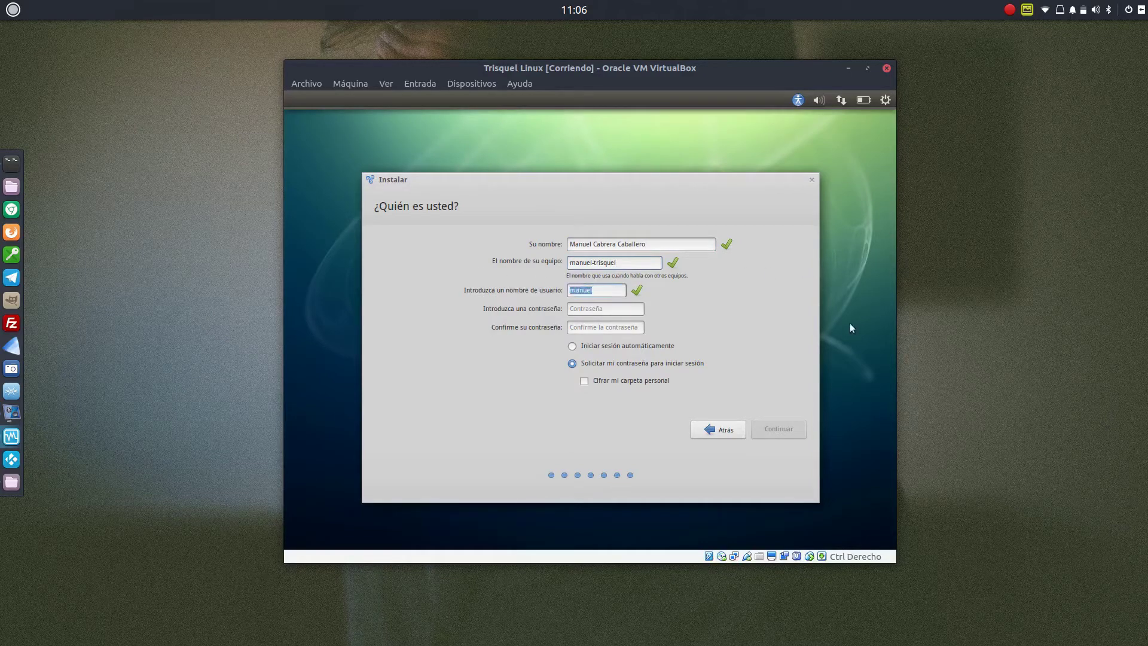
key(Tab)
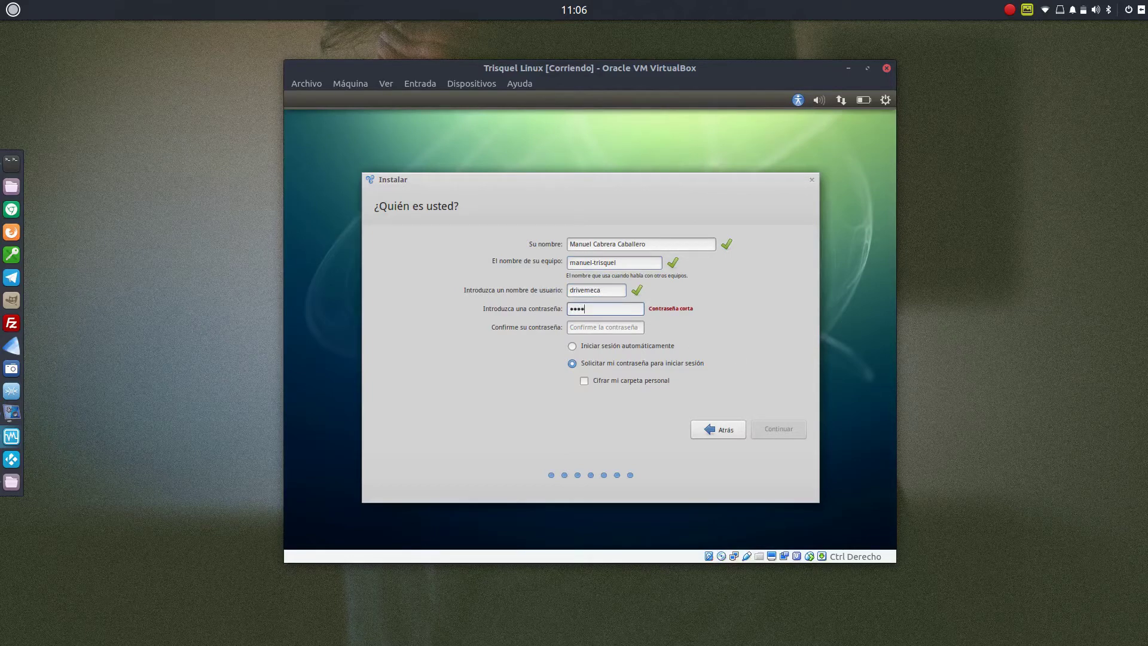
click(631, 328)
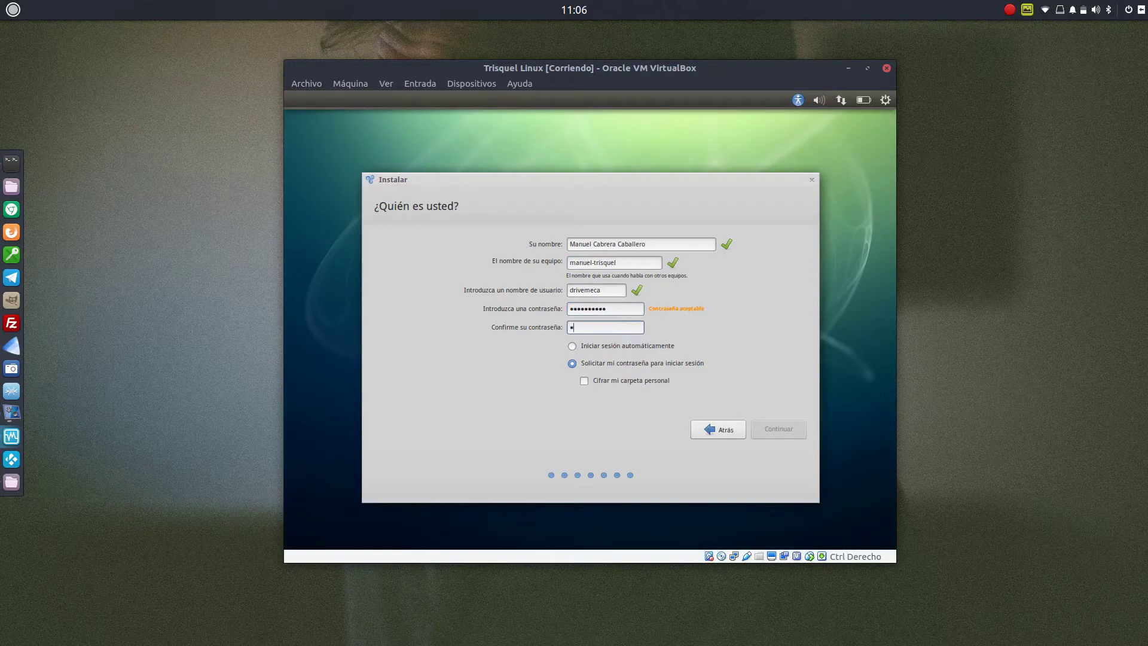
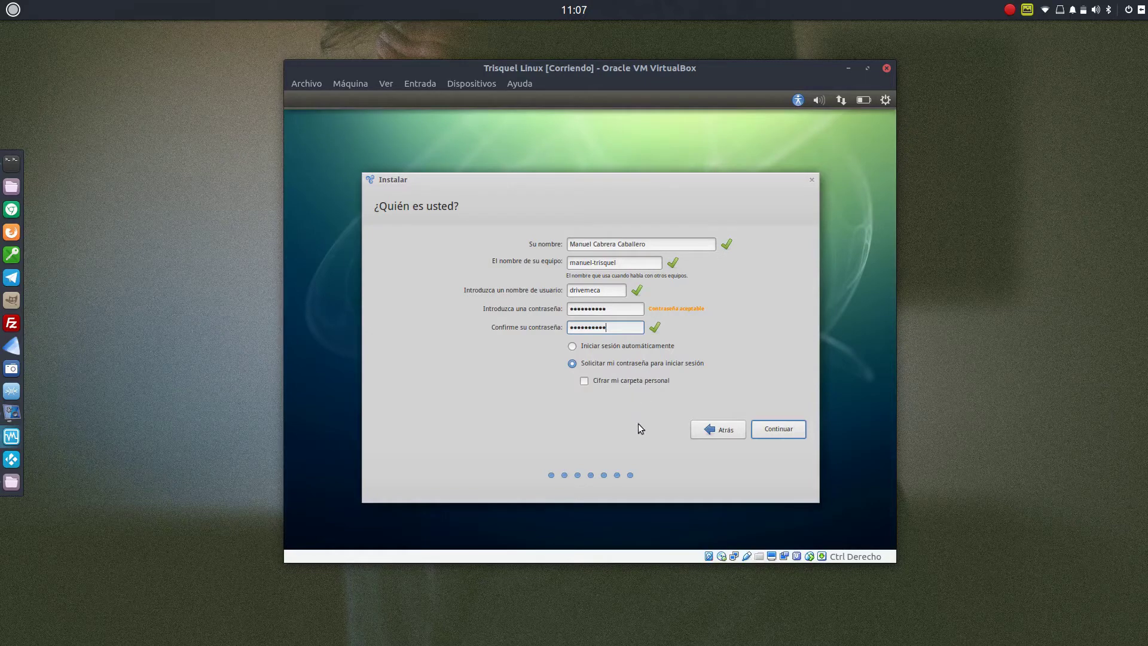
click(780, 428)
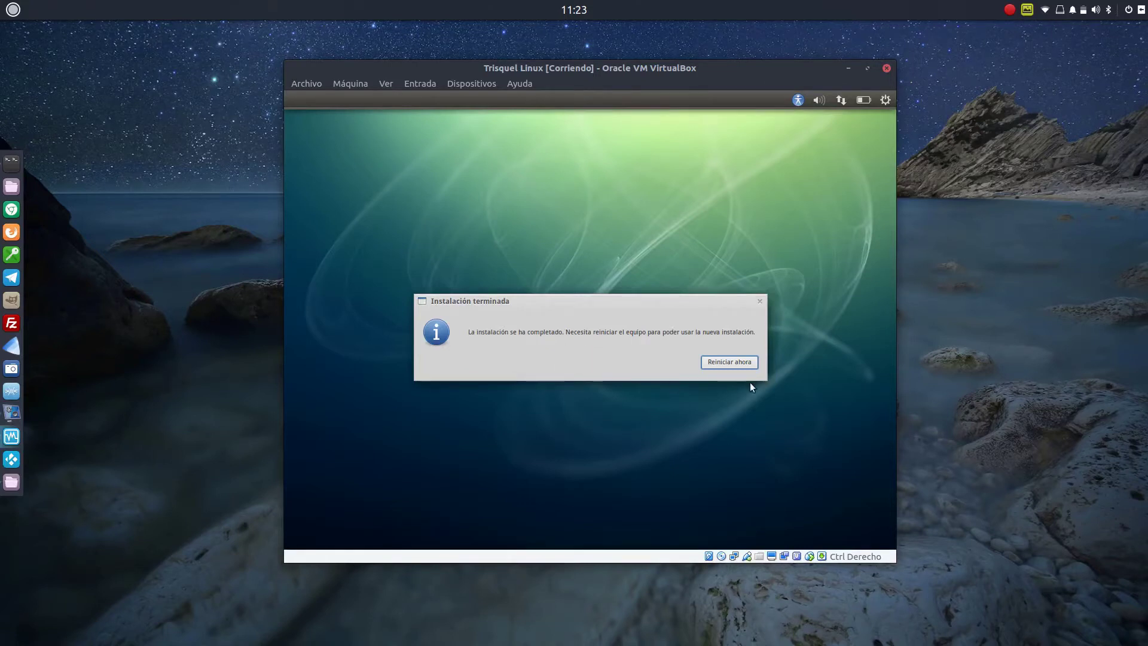
Choose 'Reiniciar ahora' in the 'Instalación terminada' dialog
click(733, 362)
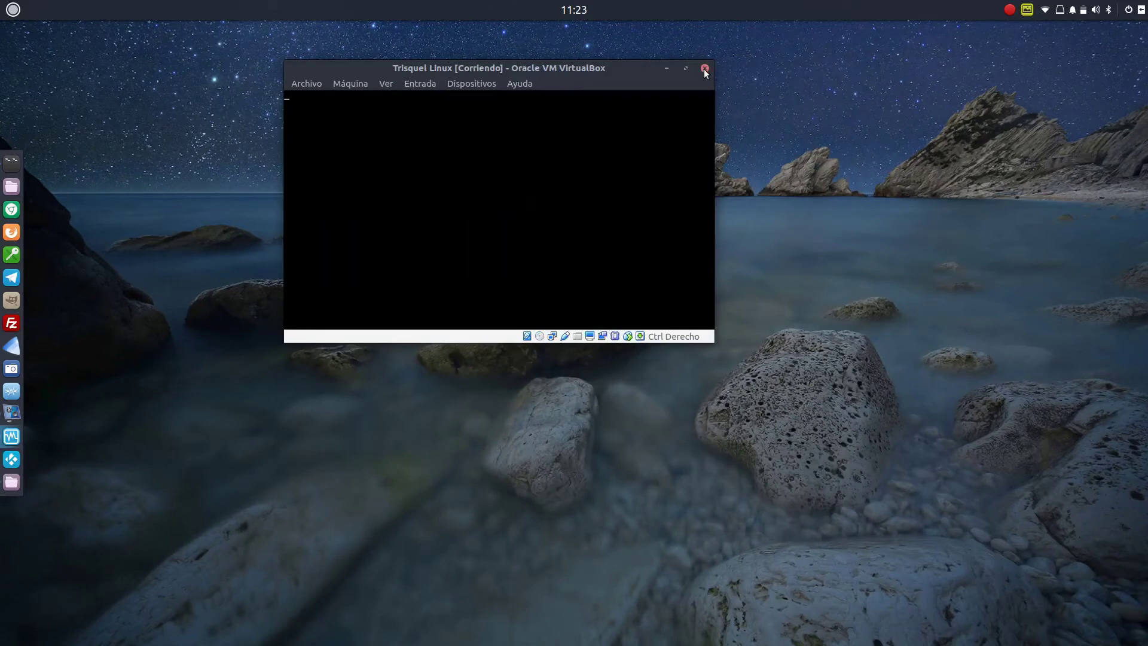
Power off the Trisquel Linux machine with 'Apagar la máquina'
click(657, 69)
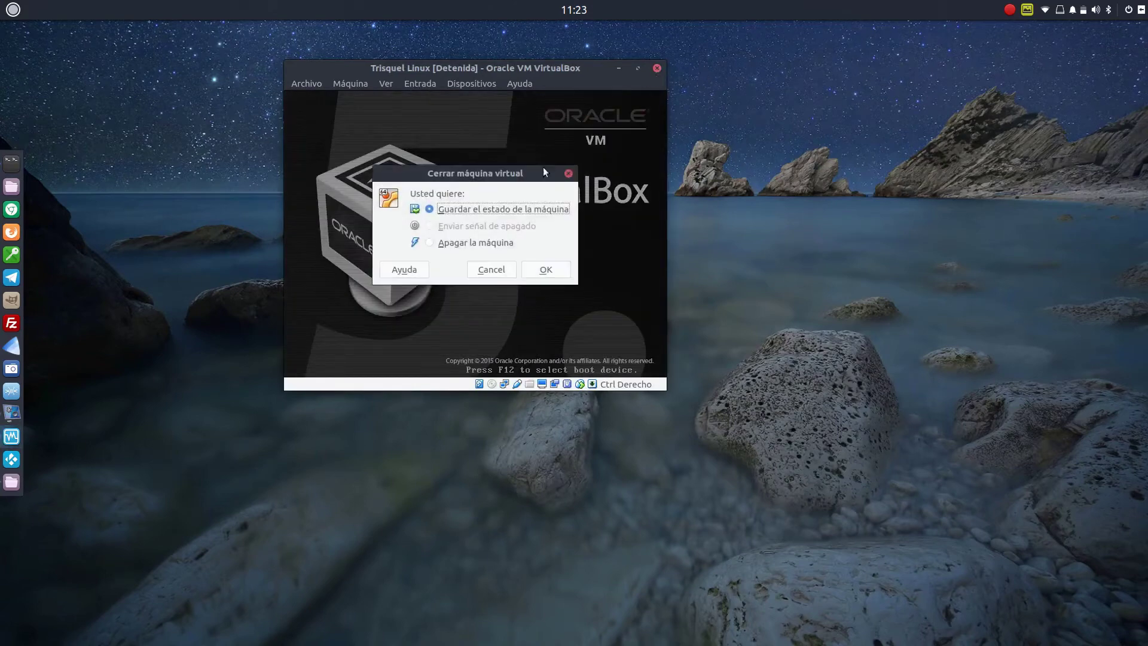
click(469, 243)
click(543, 269)
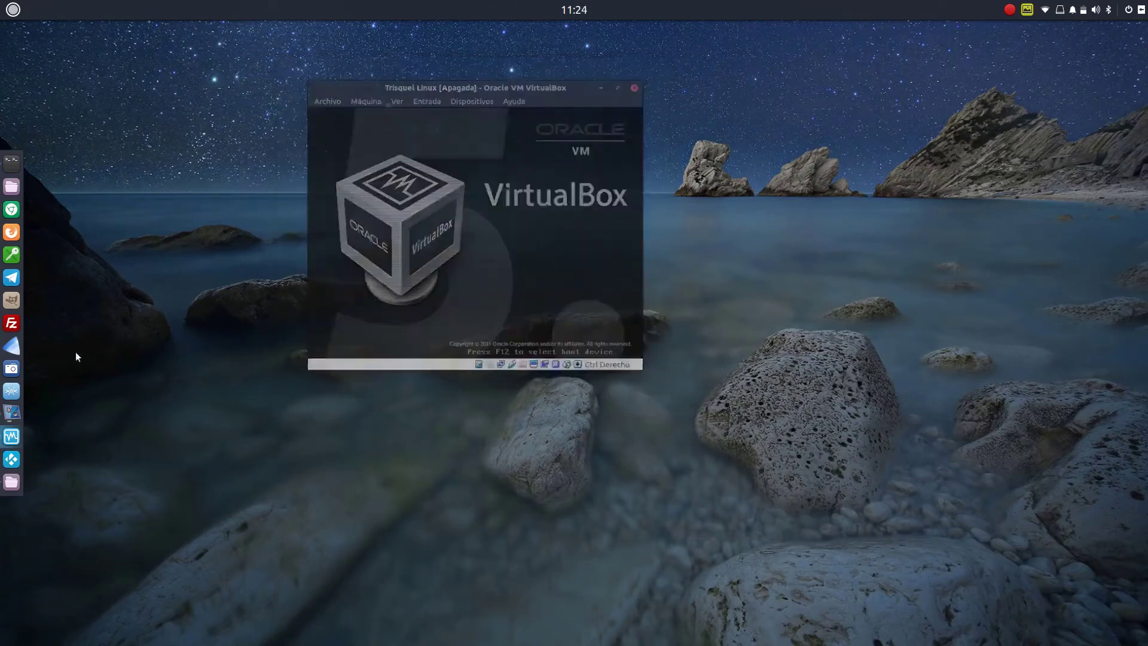
Confirm the optical drive is empty under Almacenamiento, then boot the machine again
click(11, 440)
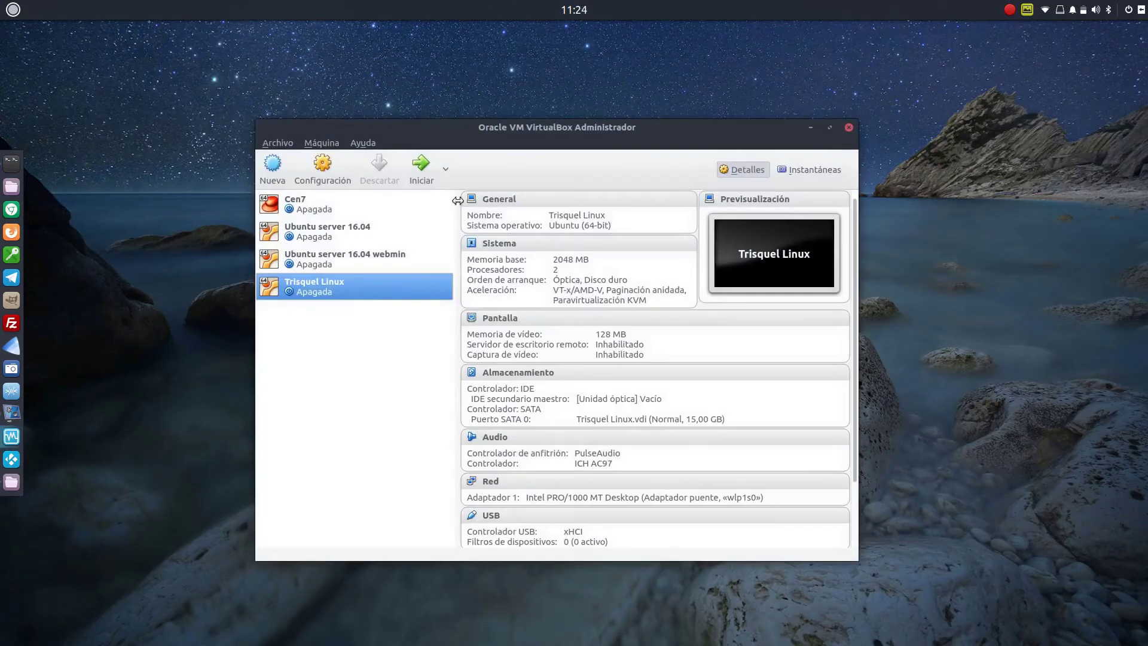
click(507, 199)
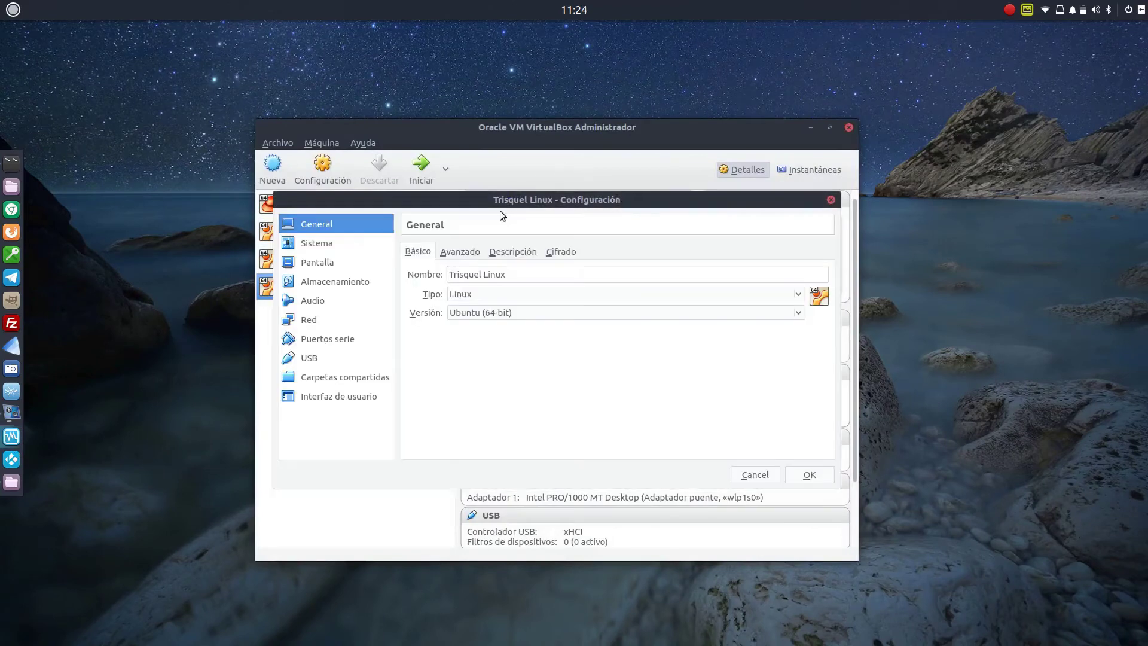
click(330, 283)
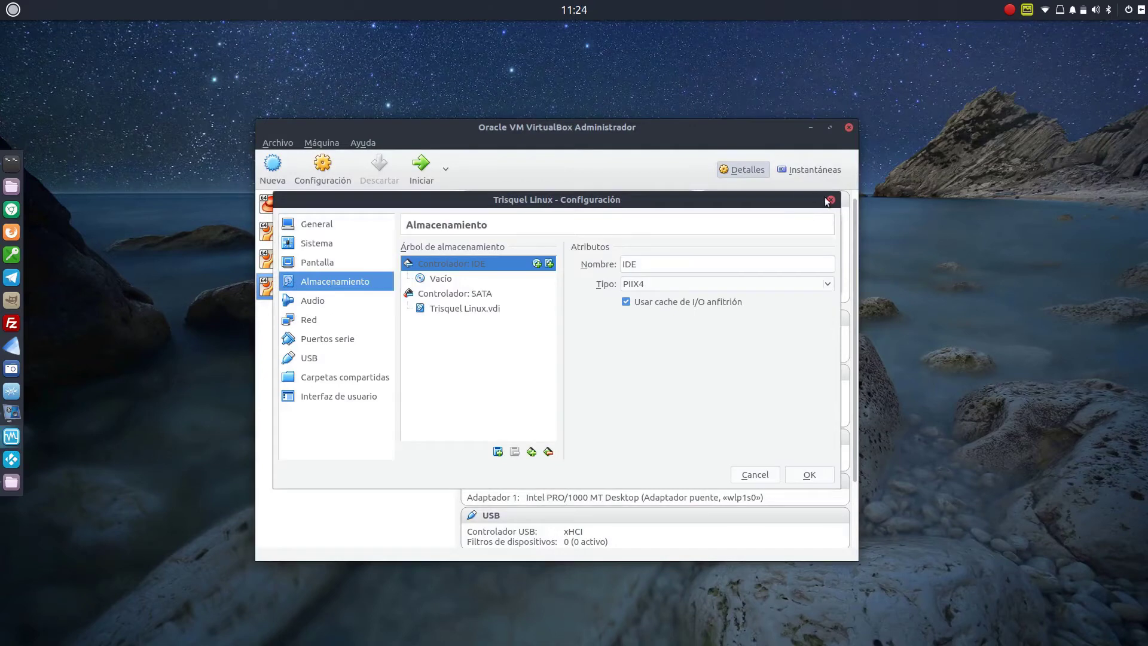
click(798, 476)
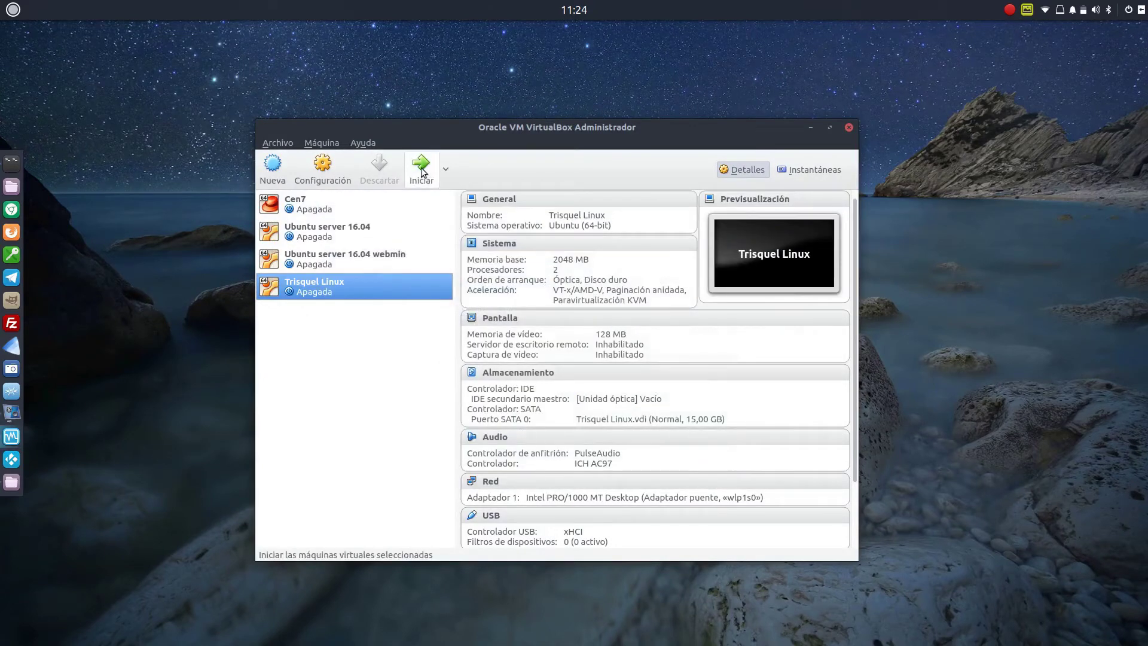
click(422, 168)
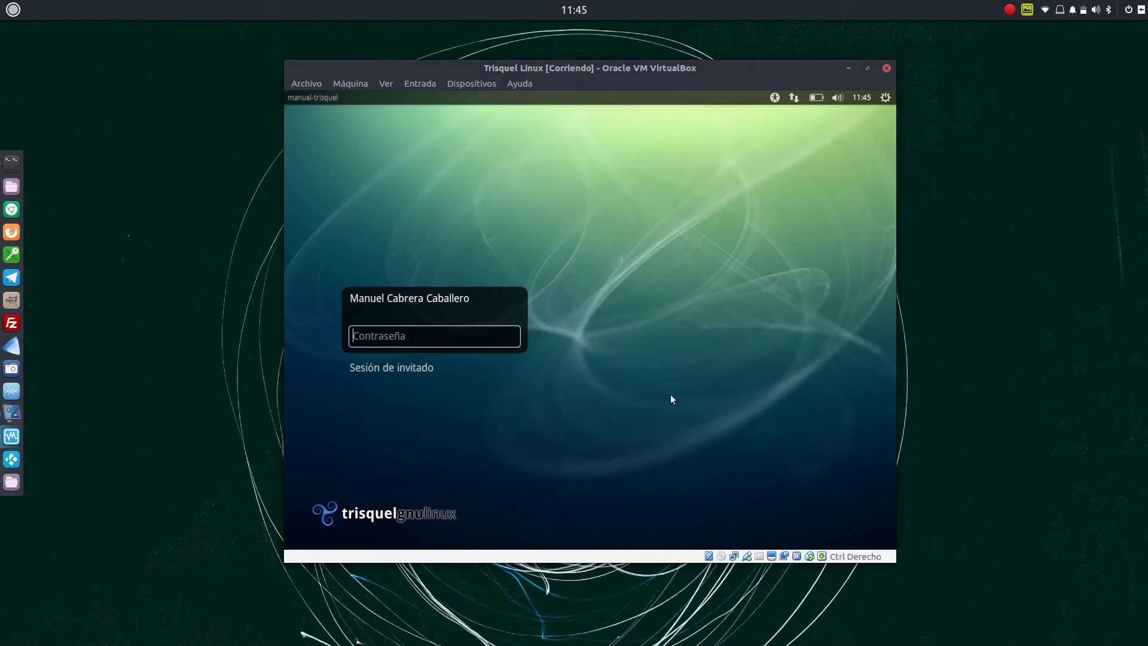
Enter the account password in the Contraseña field and log in
text(••••••••••)
key(Return)
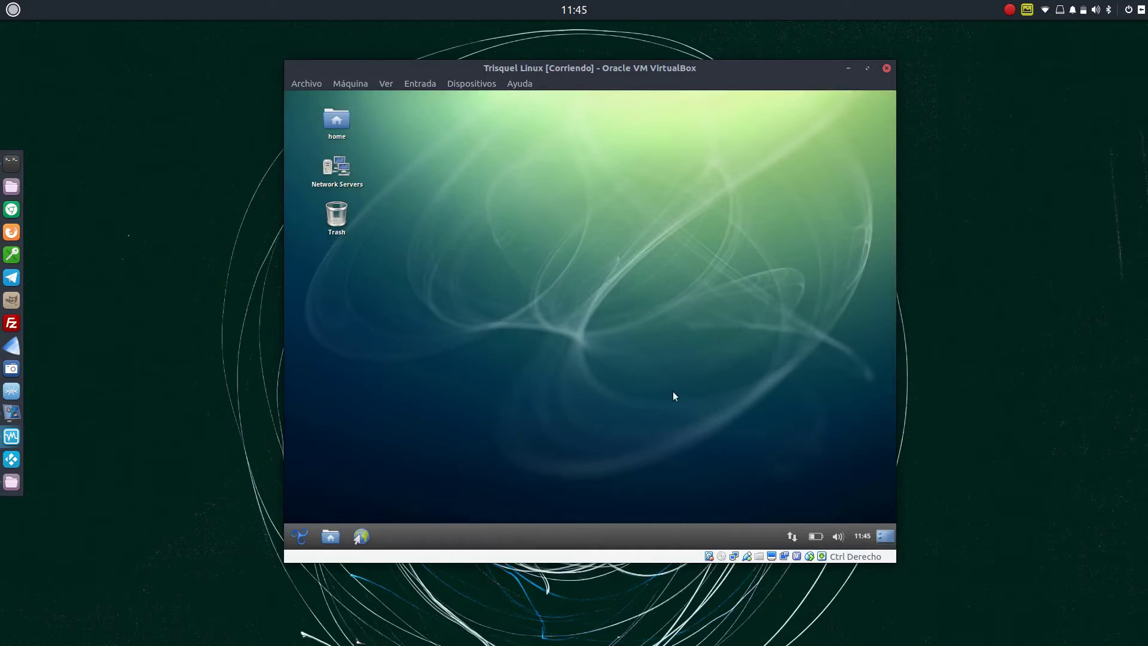
click(301, 537)
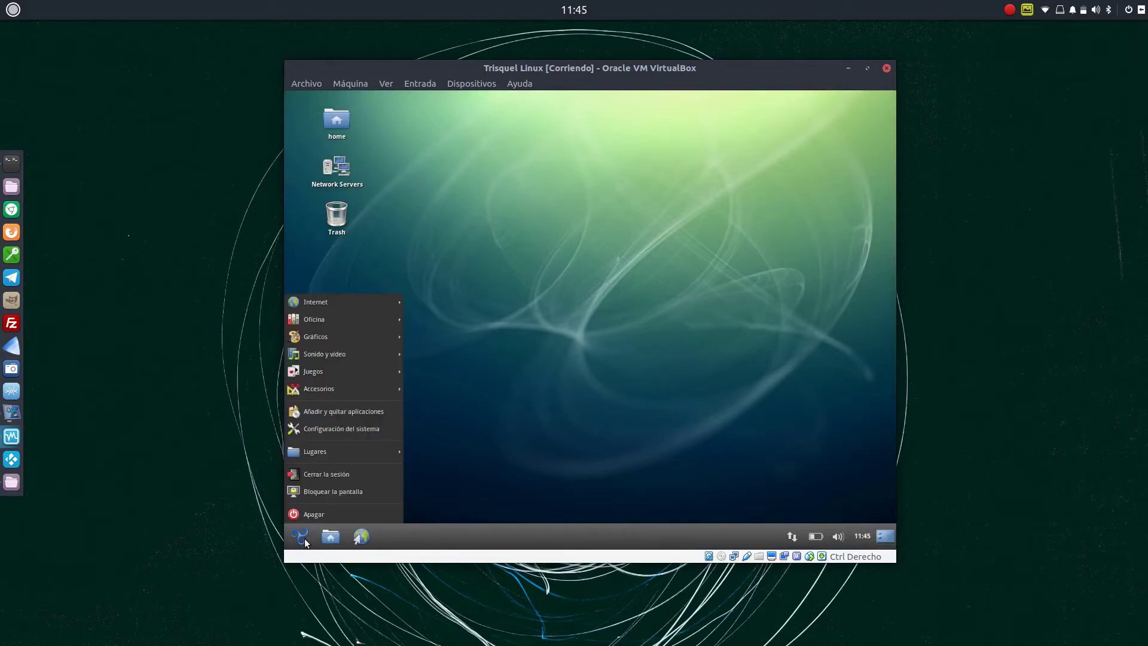
click(334, 429)
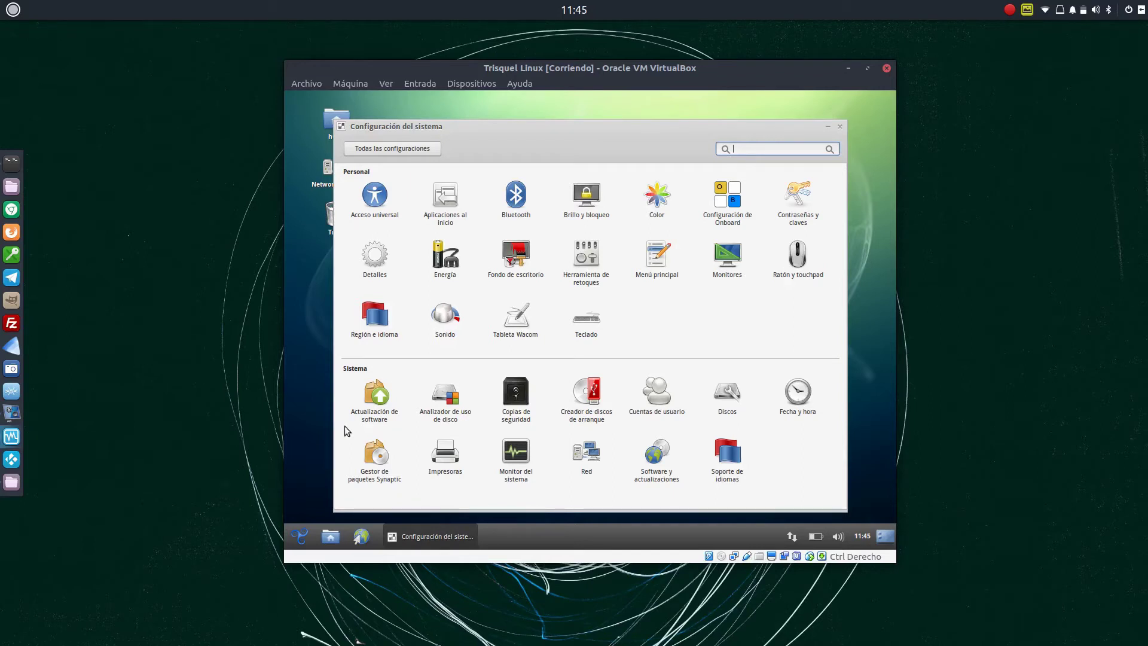
click(373, 196)
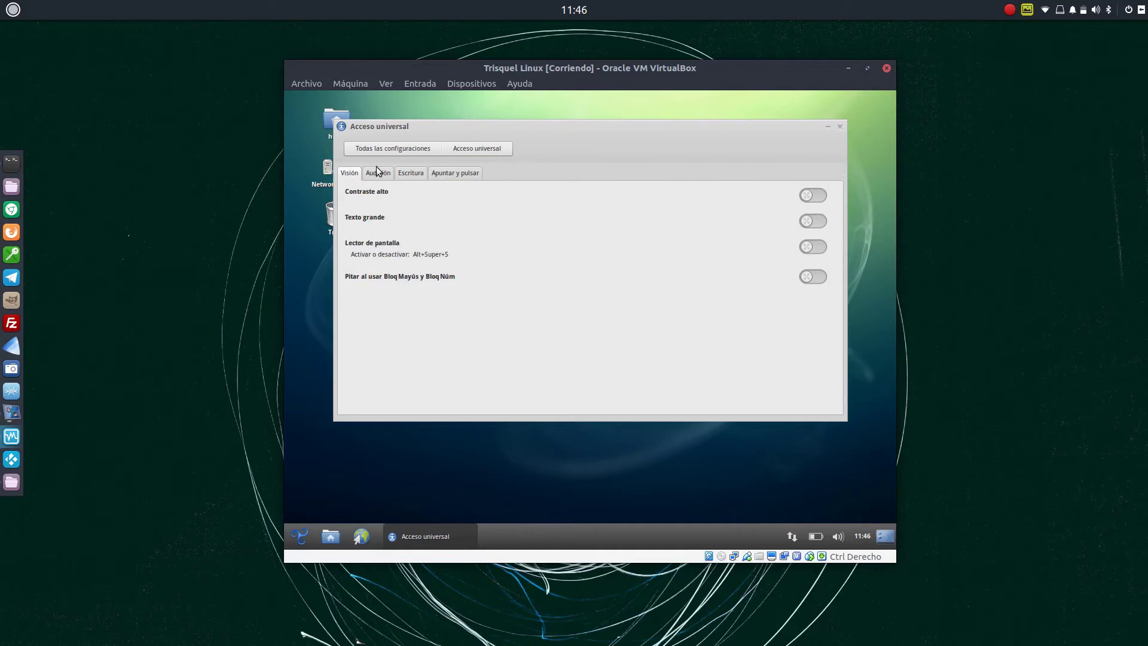
click(386, 150)
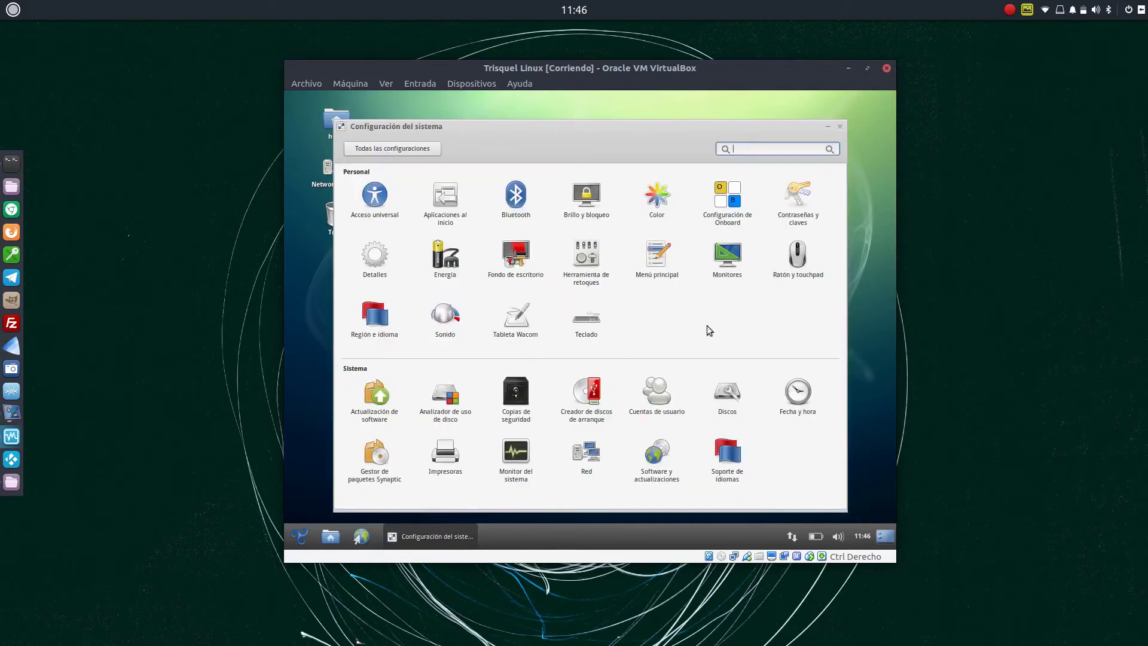
click(727, 257)
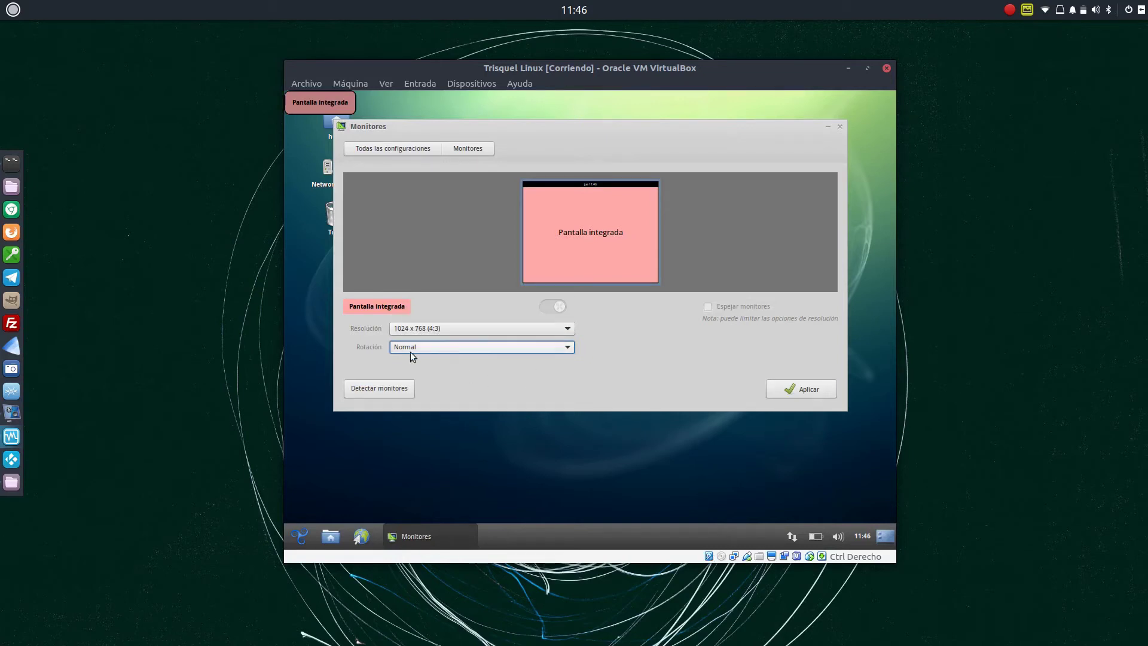
click(417, 150)
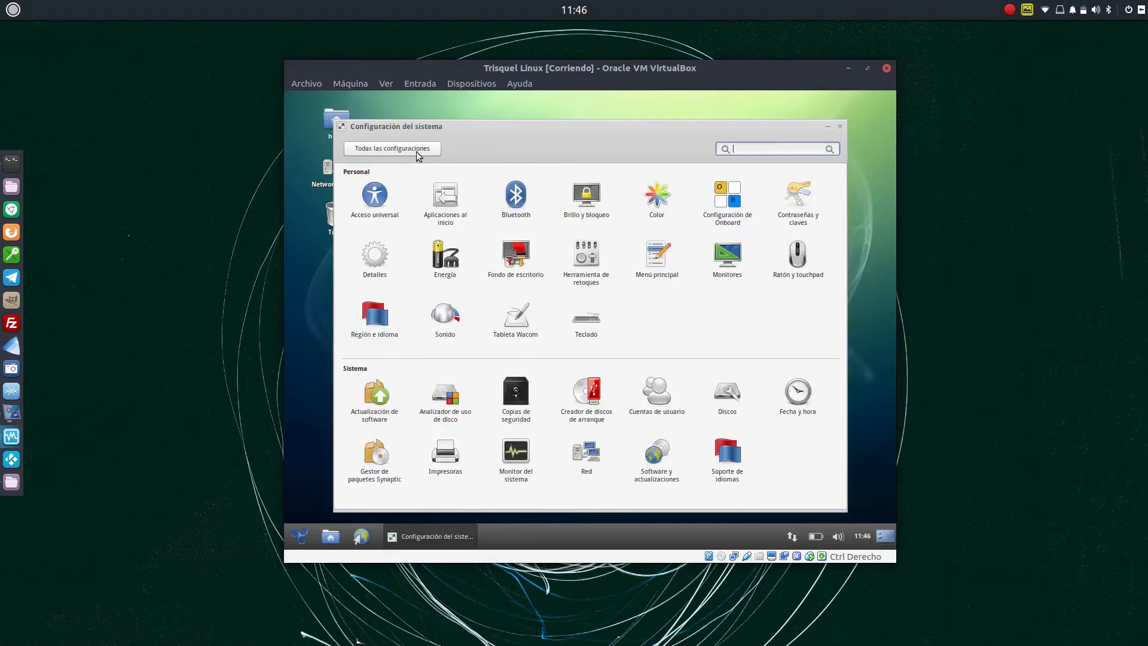
click(840, 127)
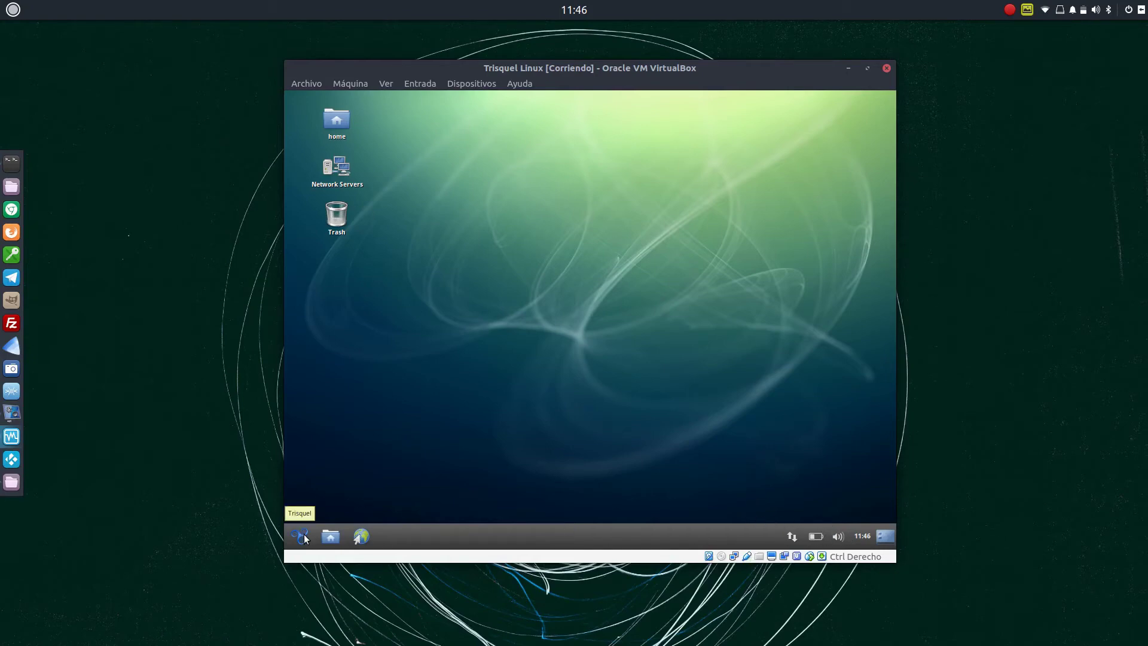
Launch Actualización de software from Configuración del sistema, showing 389.8 MB of available updates
click(301, 536)
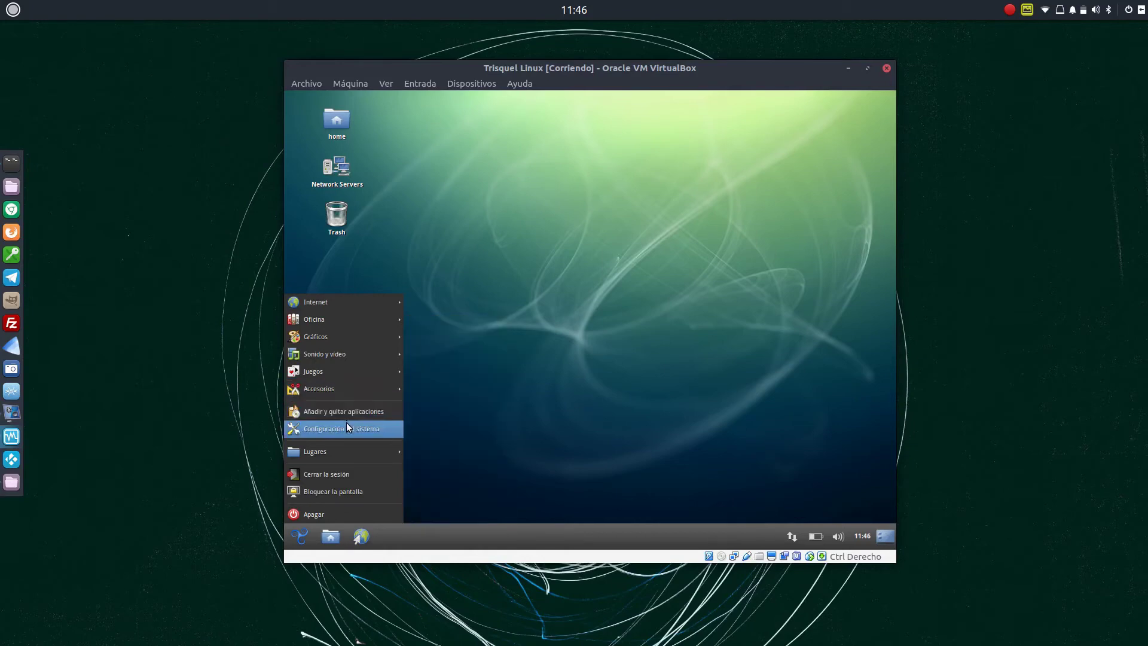
click(346, 427)
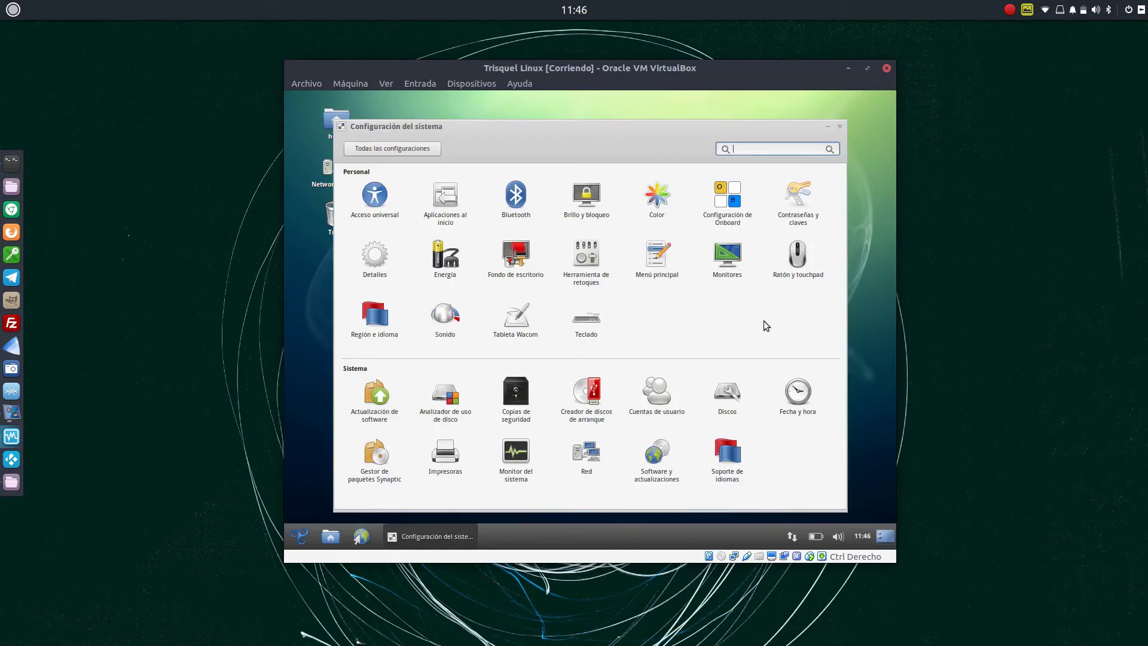
click(384, 402)
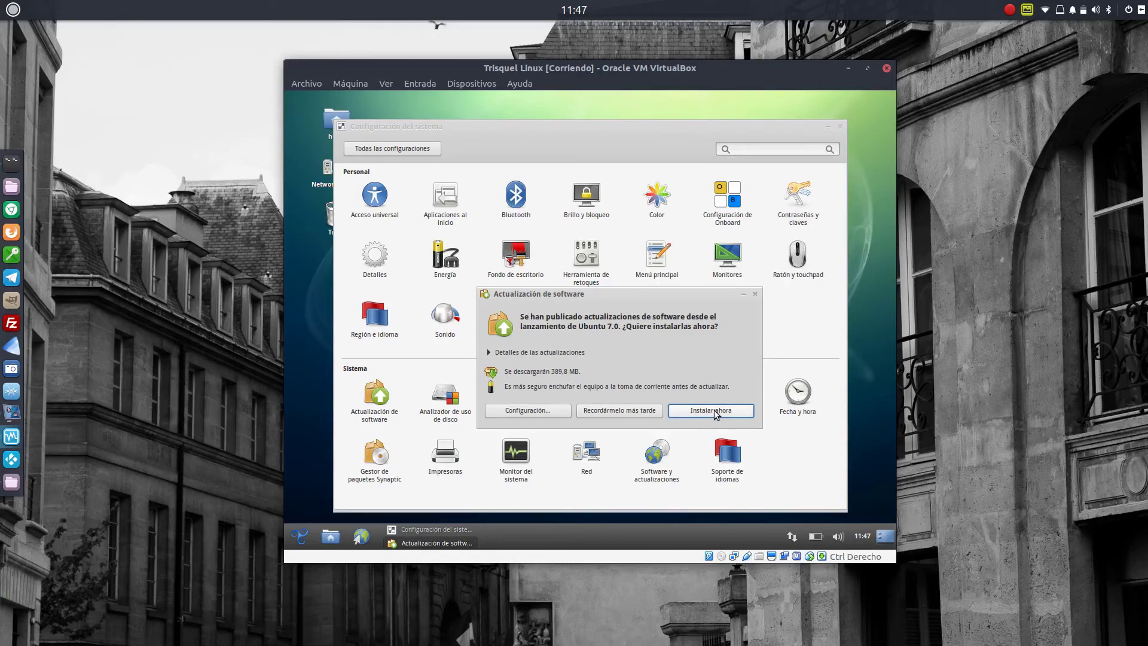
Install the updates after authenticating with the account password, expand Detalles, and close Configuración del sistema
click(704, 414)
click(718, 411)
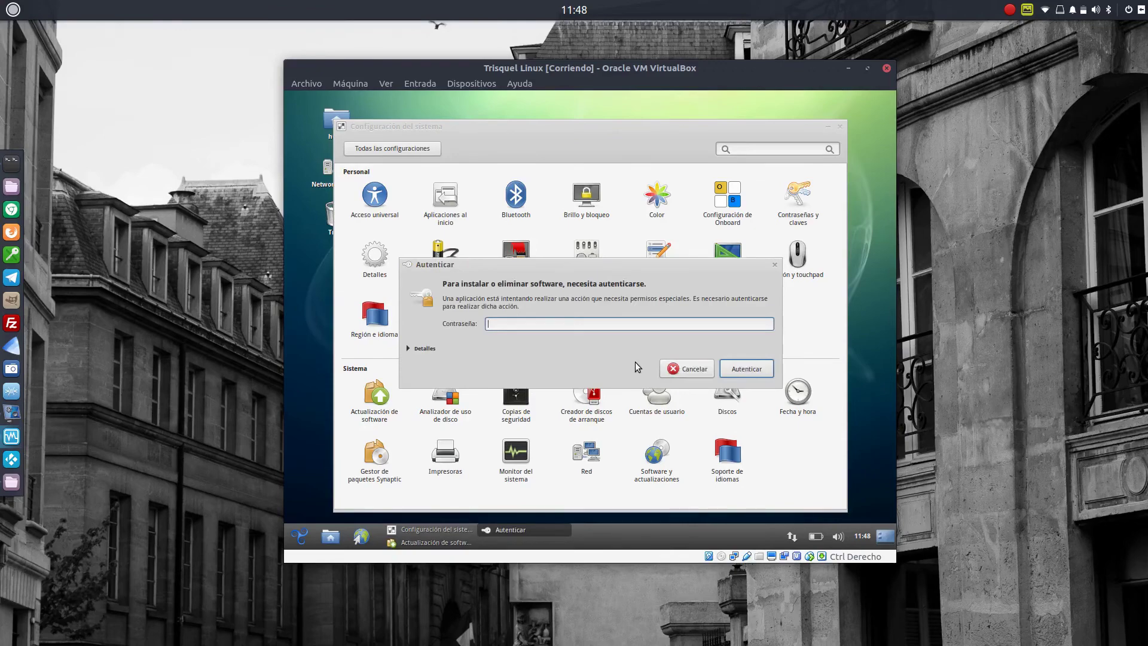
text(••••••••)
key(Return)
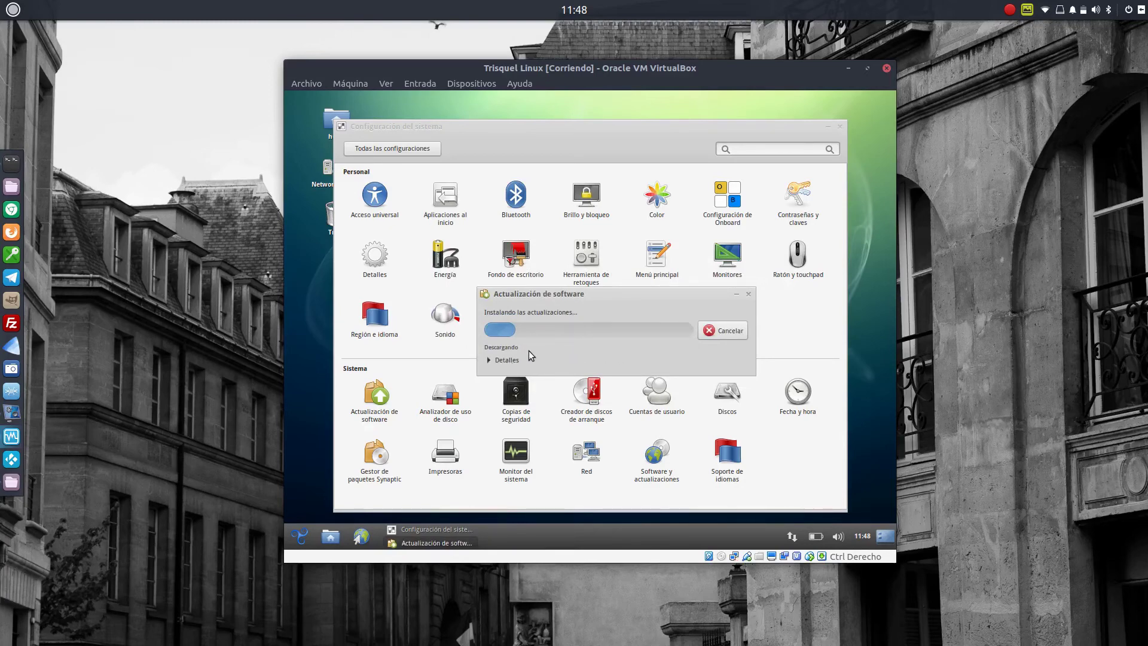
click(489, 360)
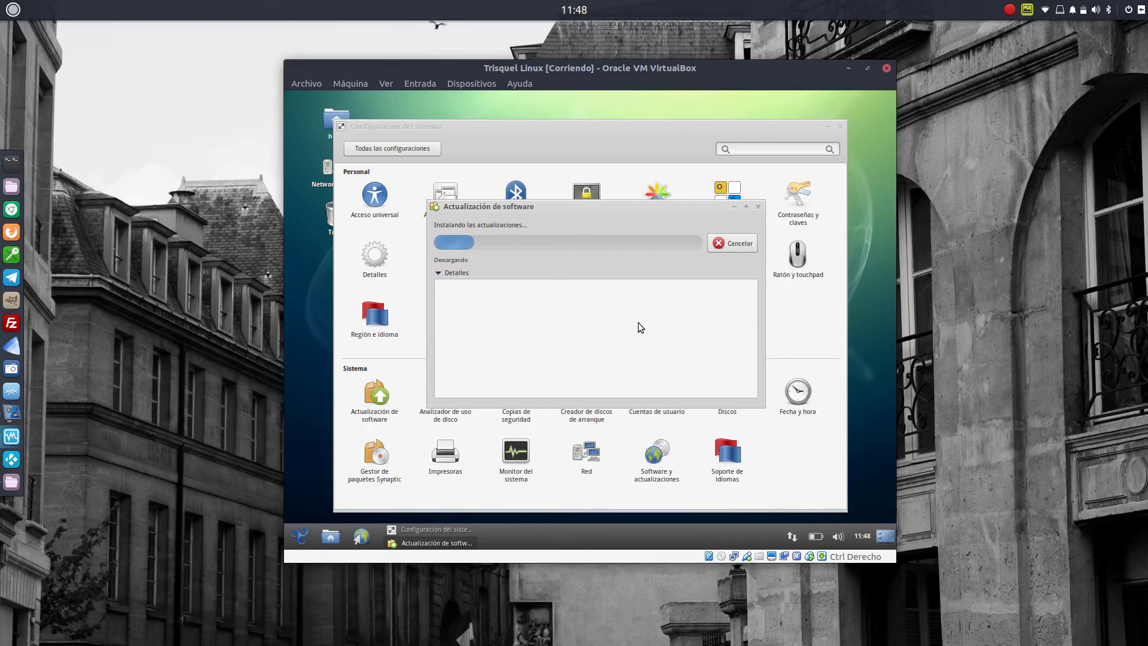
click(841, 126)
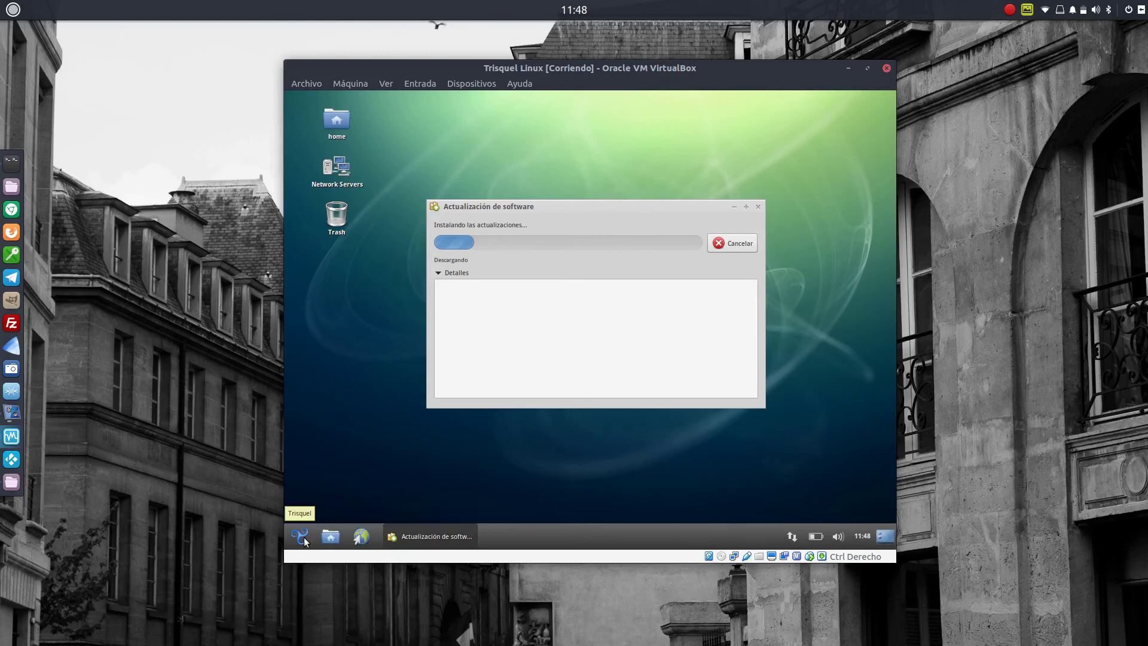
click(303, 538)
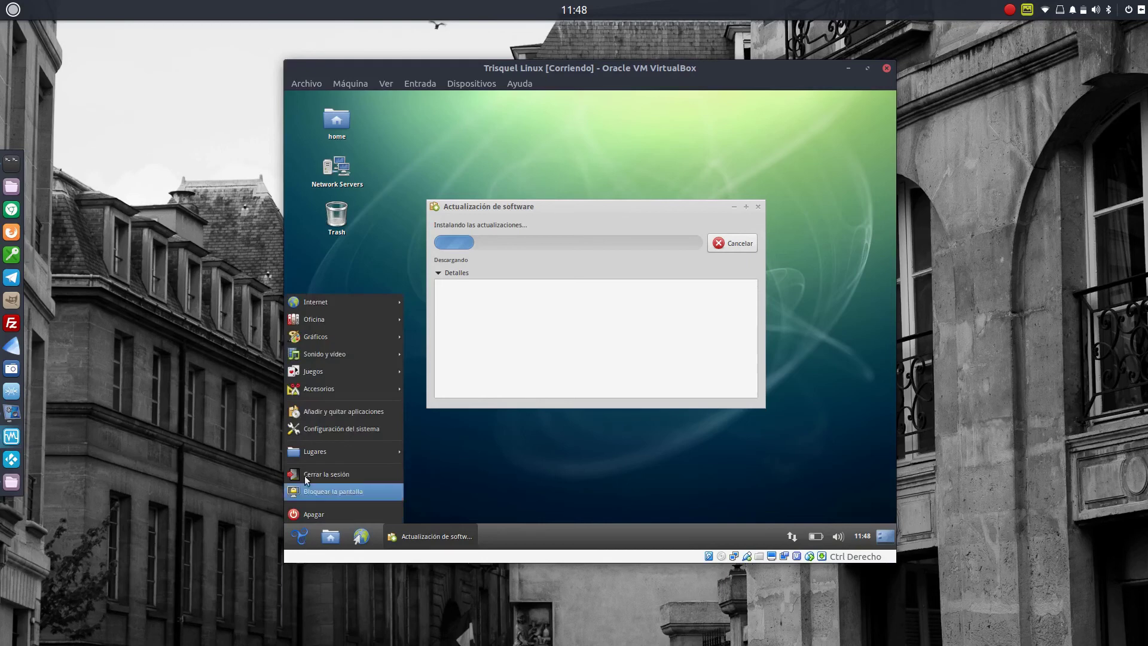
mouse_move(353, 300)
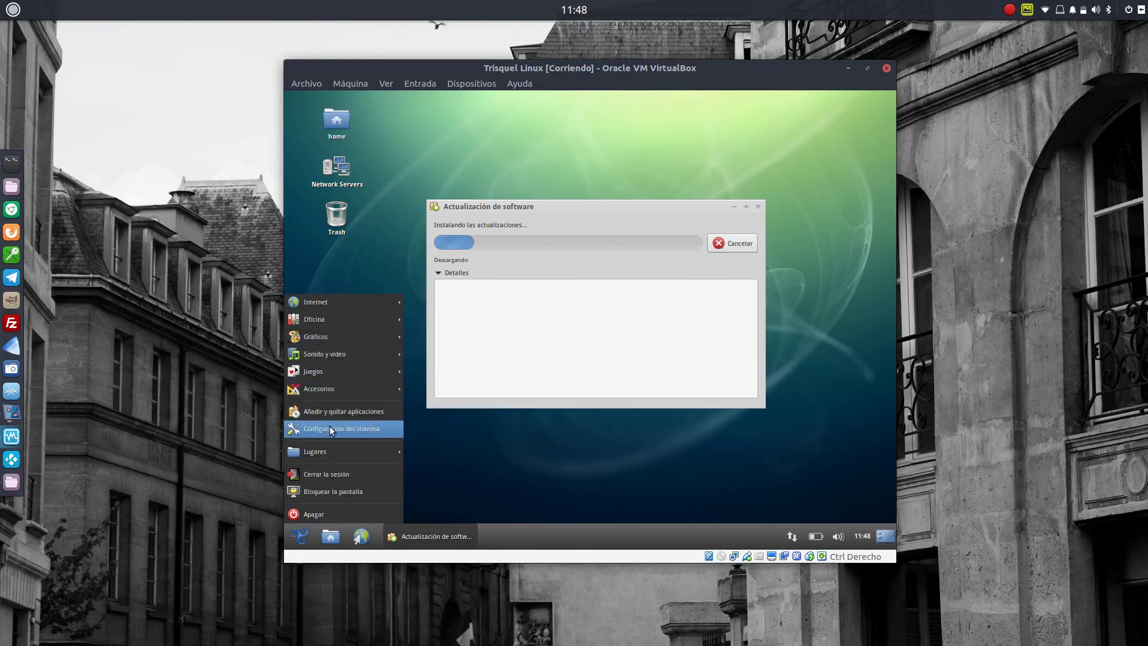
mouse_move(331, 372)
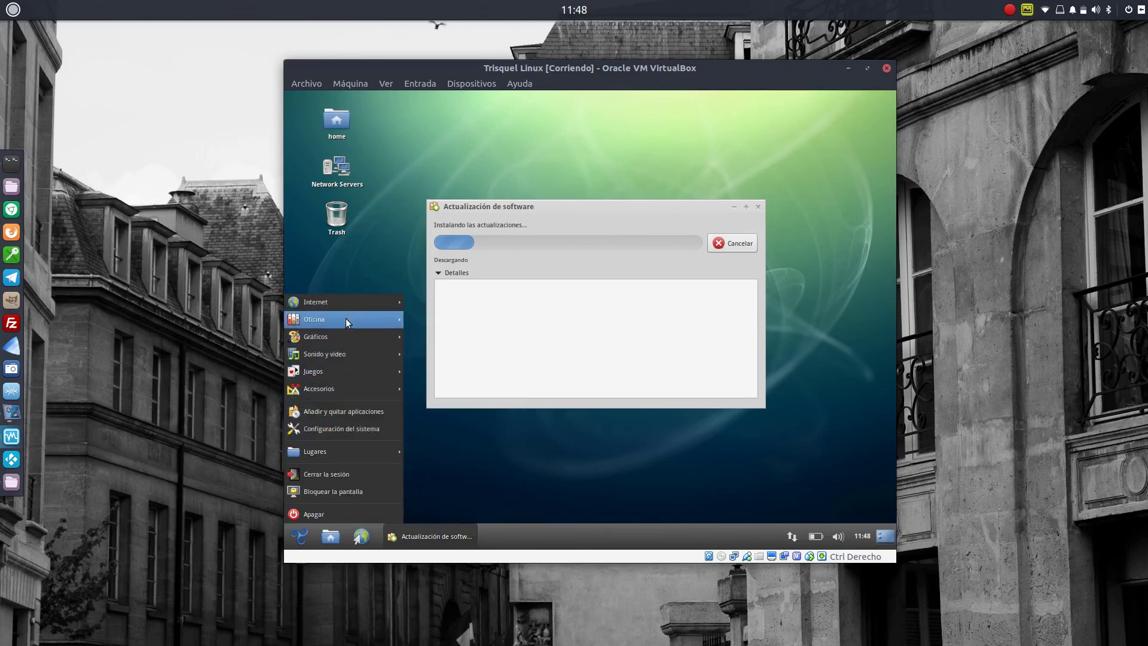
mouse_move(345, 323)
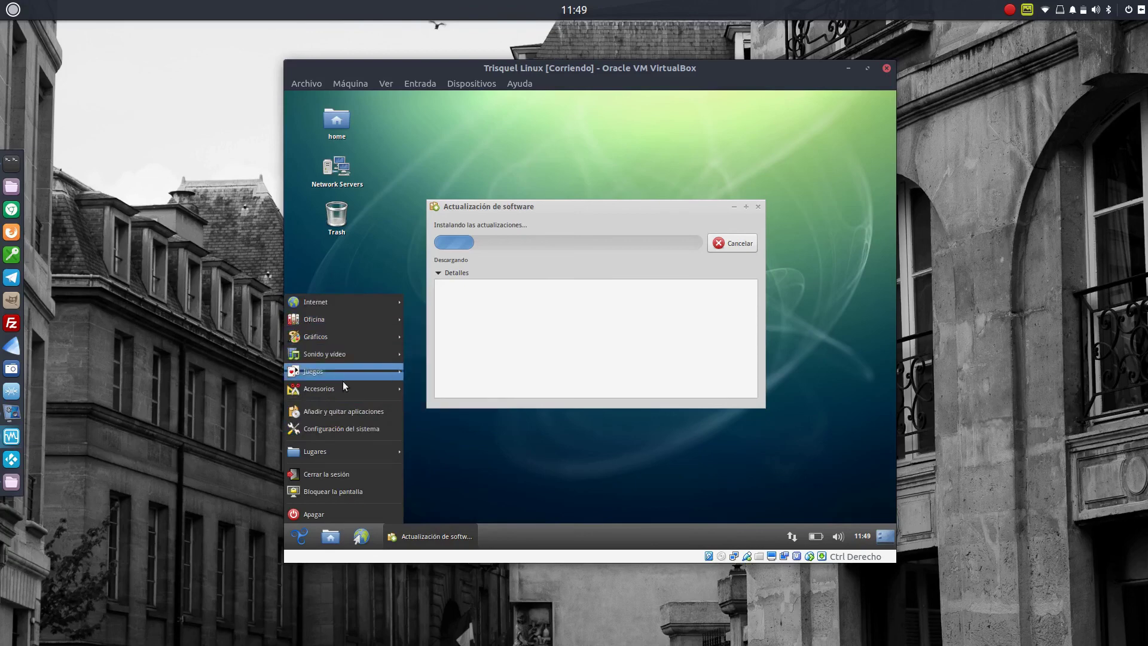
mouse_move(336, 444)
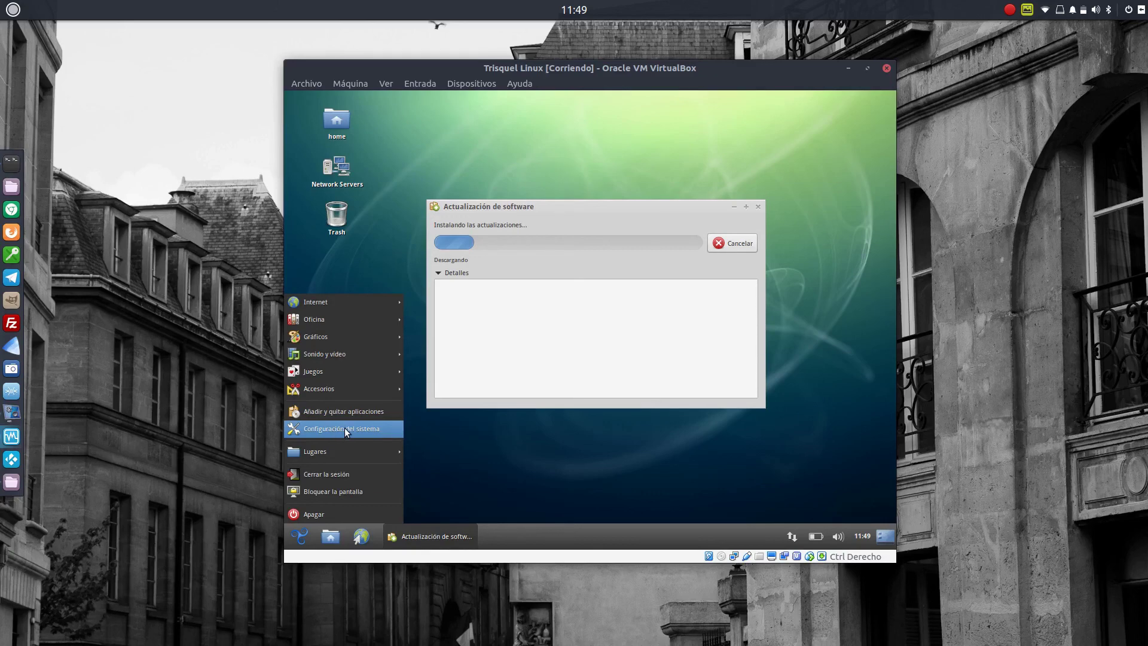
click(554, 454)
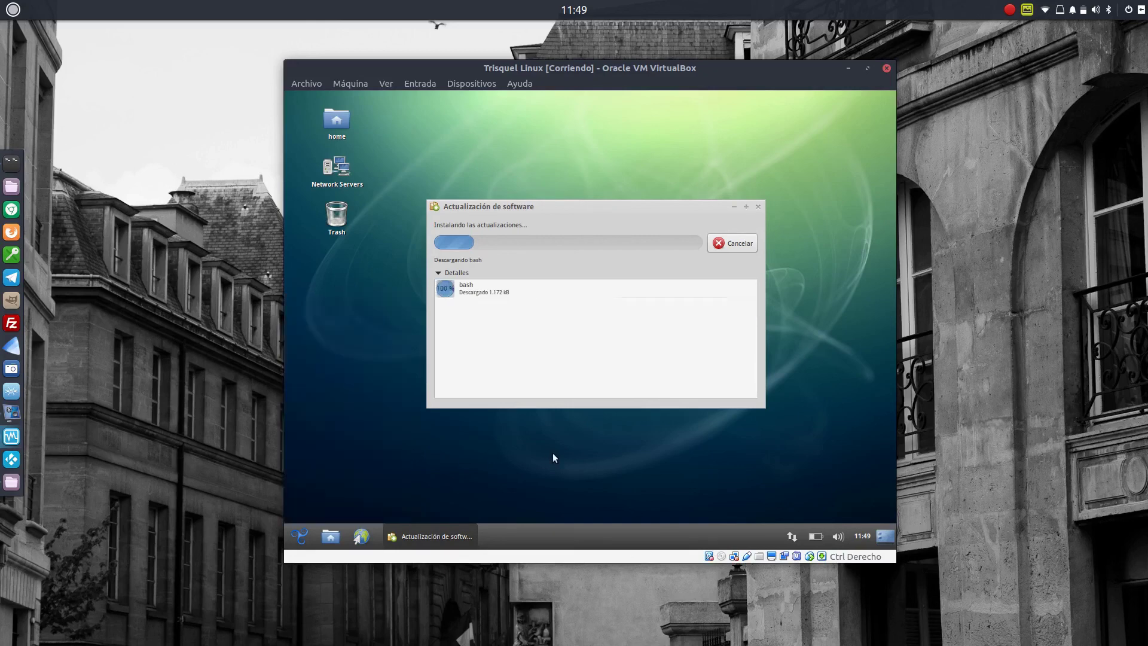